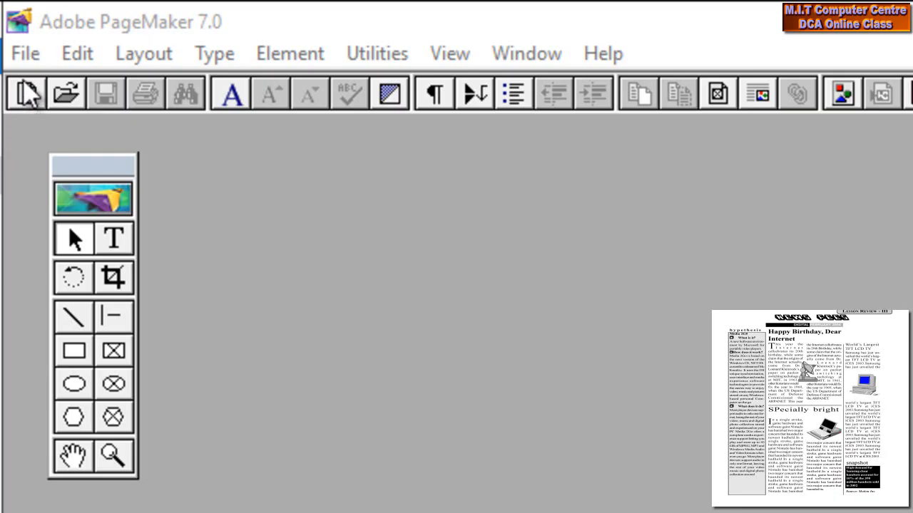
Create a new document and set its page size to A4
{"action": "left_click", "coordinate": [27, 55]}
{"action": "left_click", "coordinate": [71, 510]}
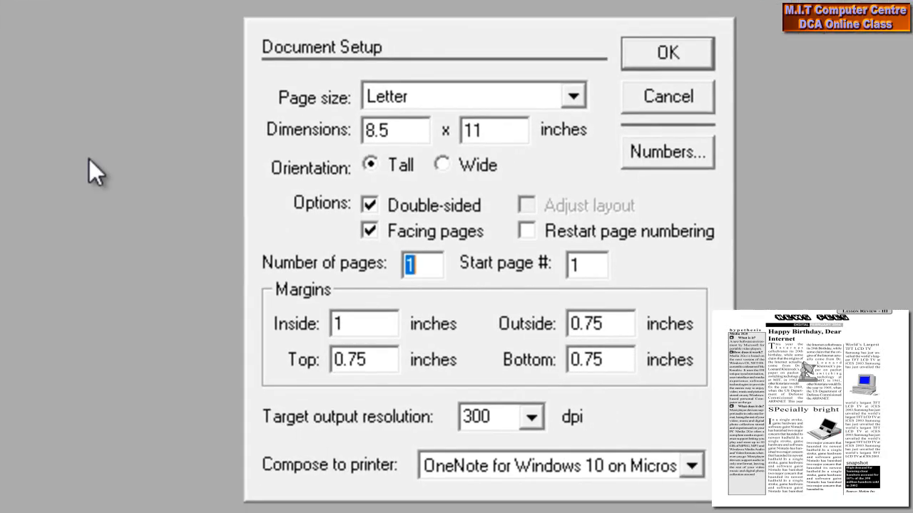
{"action": "left_click", "coordinate": [505, 106]}
{"action": "left_click", "coordinate": [466, 185]}
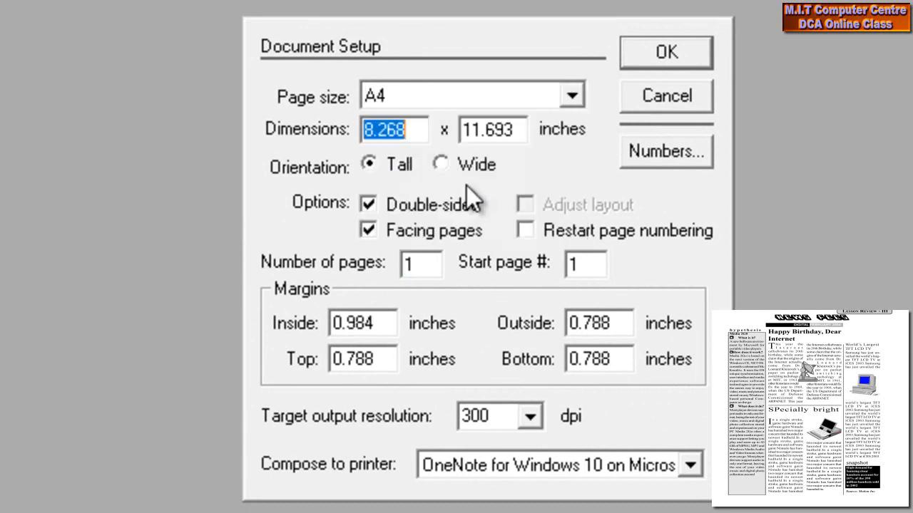
Set the inside, outside, top and bottom margins to .5 inches and create the document
{"action": "double_click", "coordinate": [337, 323]}
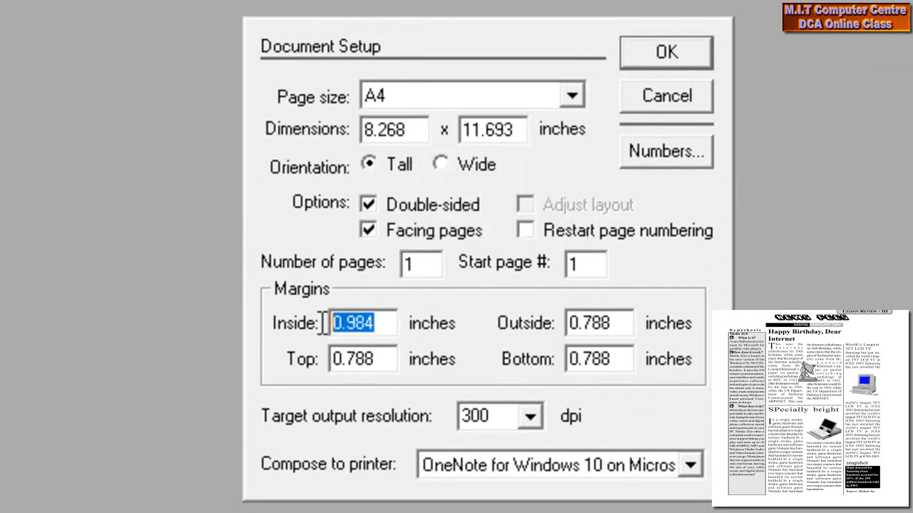
{"action": "type", "text": ".5"}
{"action": "key", "text": "Tab"}
{"action": "type", "text": ".5"}
{"action": "key", "text": "Tab"}
{"action": "type", "text": "5"}
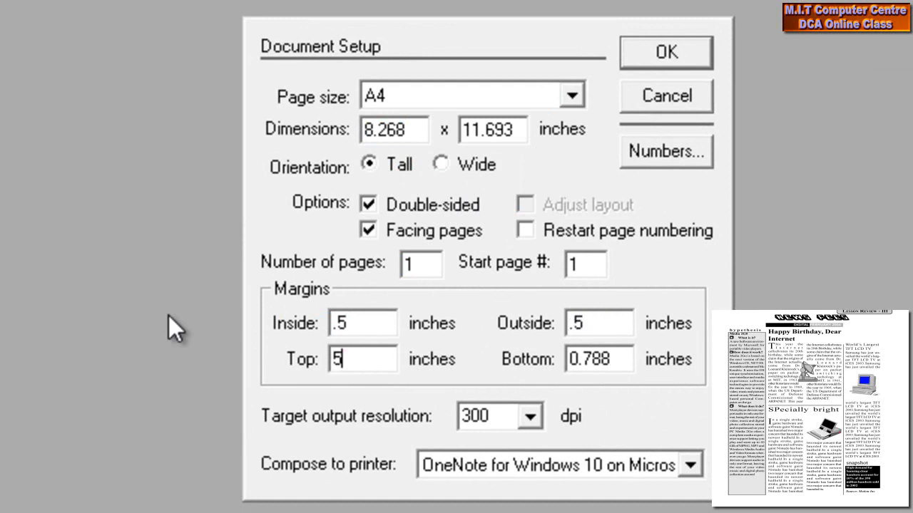
{"action": "key", "text": "BackSpace"}
{"action": "type", "text": ".5"}
{"action": "key", "text": "Tab"}
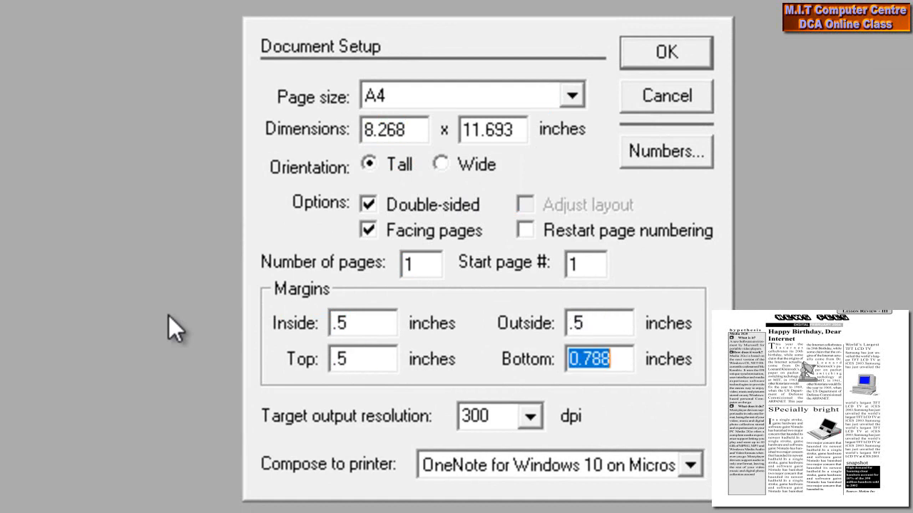
{"action": "type", "text": ".5"}
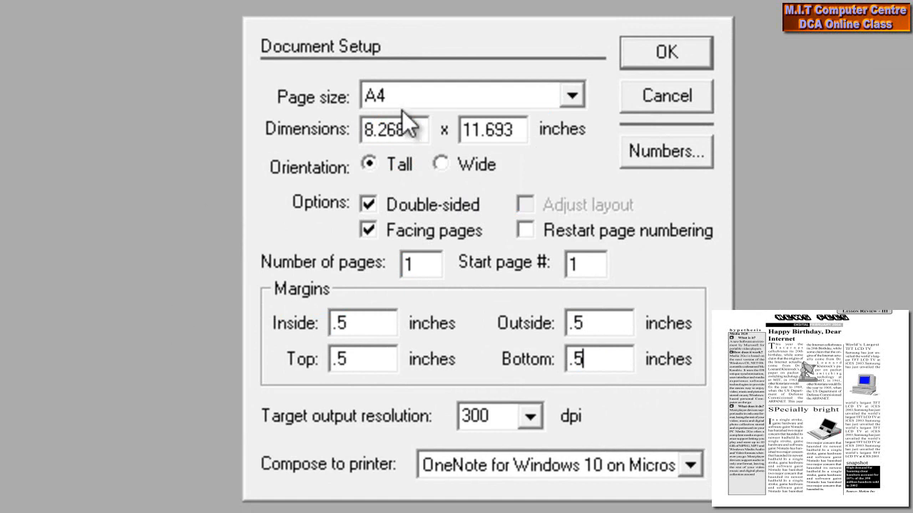
{"action": "left_click", "coordinate": [652, 62]}
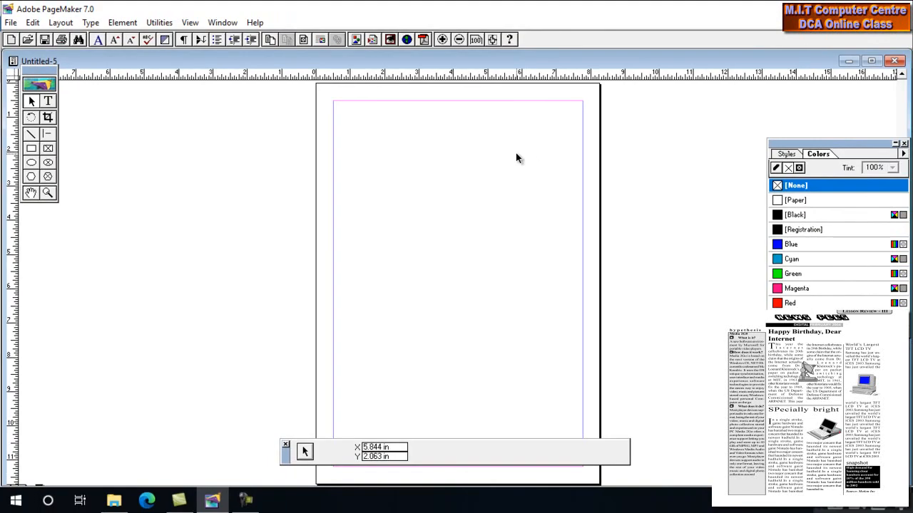
Enter the heading NEWS FEES at the top margin of the page
{"action": "key", "text": "ctrl+1"}
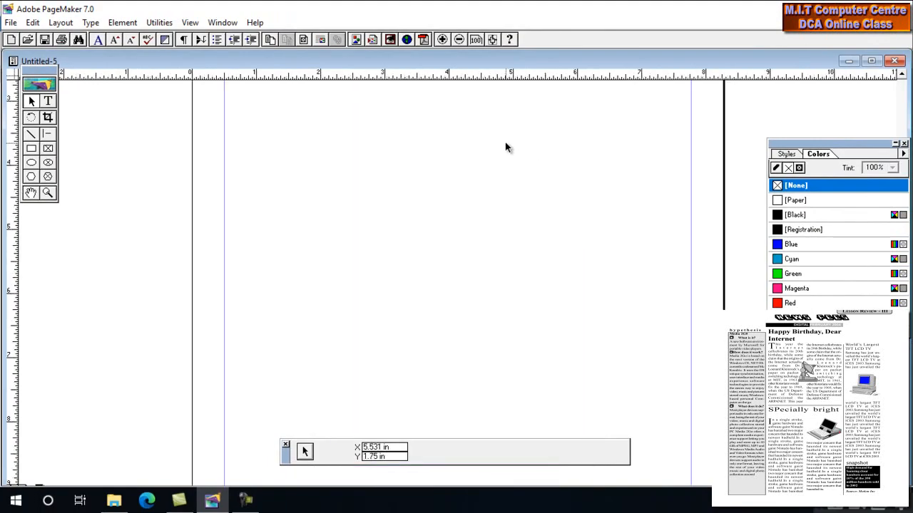
{"action": "left_click_drag", "start_coordinate": [474, 125], "coordinate": [451, 199]}
{"action": "left_click", "coordinate": [49, 102]}
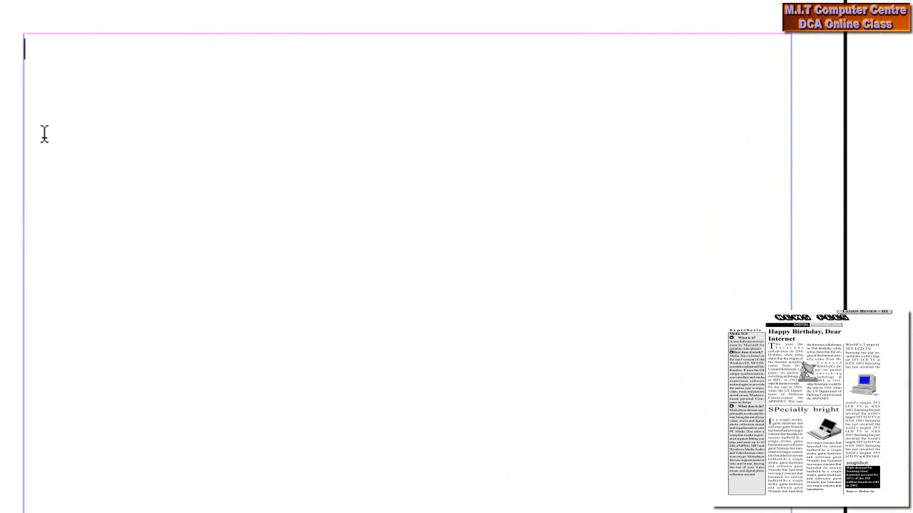
{"action": "type", "text": "NEWS F"}
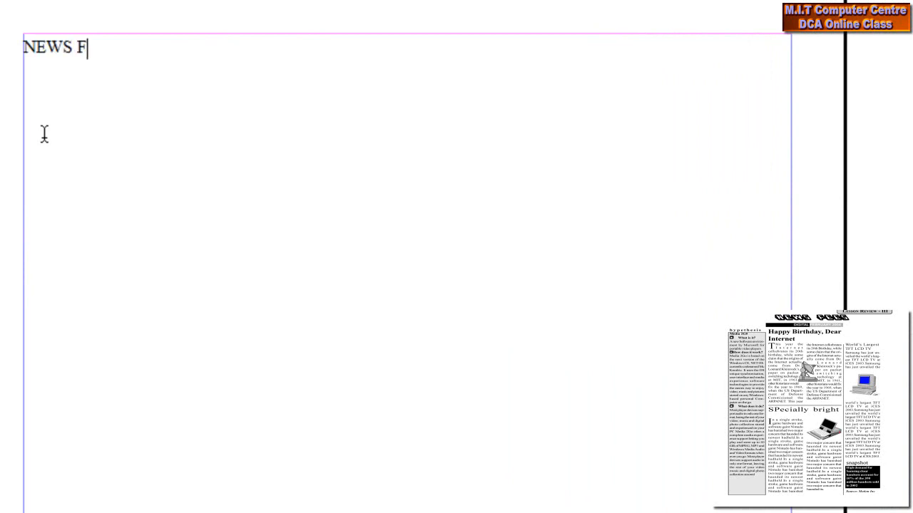
{"action": "type", "text": "EES"}
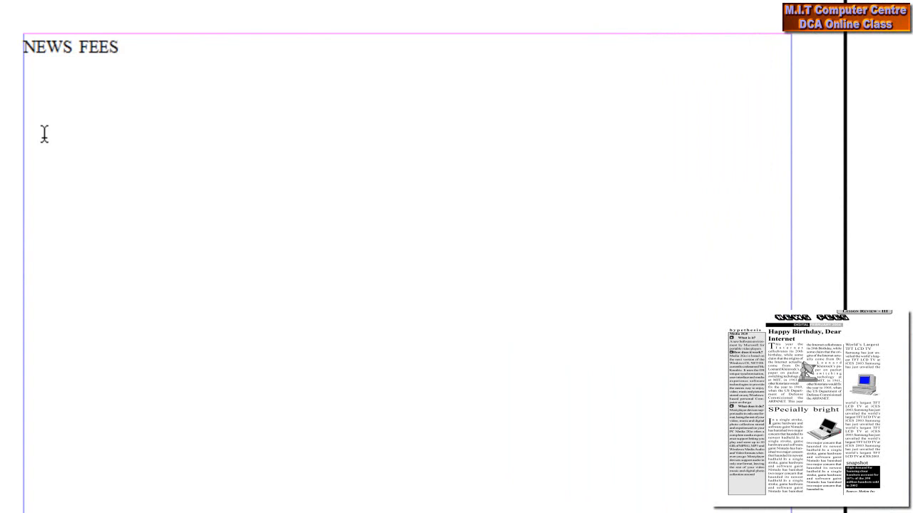
Center the NEWS FEES heading and enlarge its text to about twice the size
{"action": "left_click_drag", "start_coordinate": [161, 47], "coordinate": [26, 46]}
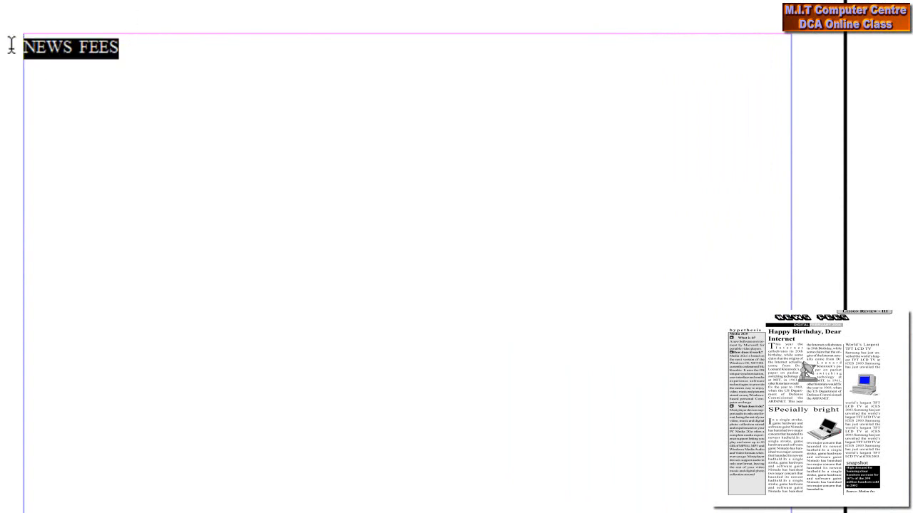
{"action": "key", "text": "ctrl+shift+c"}
{"action": "key", "text": "ctrl+shift+period"}
{"action": "key", "text": "ctrl+shift+period"}
{"action": "key", "text": "ctrl+shift+period"}
{"action": "key", "text": "ctrl+shift+period"}
{"action": "key", "text": "ctrl+shift+period"}
{"action": "key", "text": "ctrl+shift+period"}
{"action": "key", "text": "ctrl+shift+period"}
{"action": "key", "text": "ctrl+shift+period"}
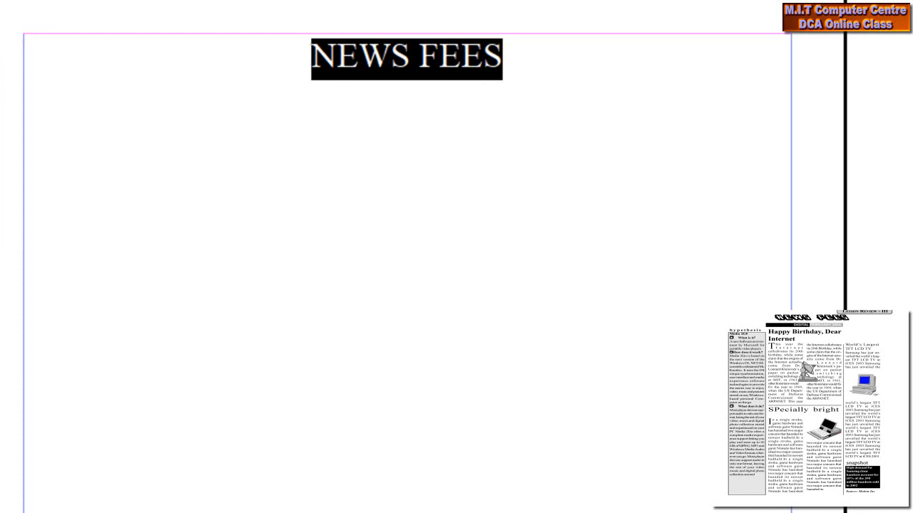
{"action": "left_click", "coordinate": [215, 109]}
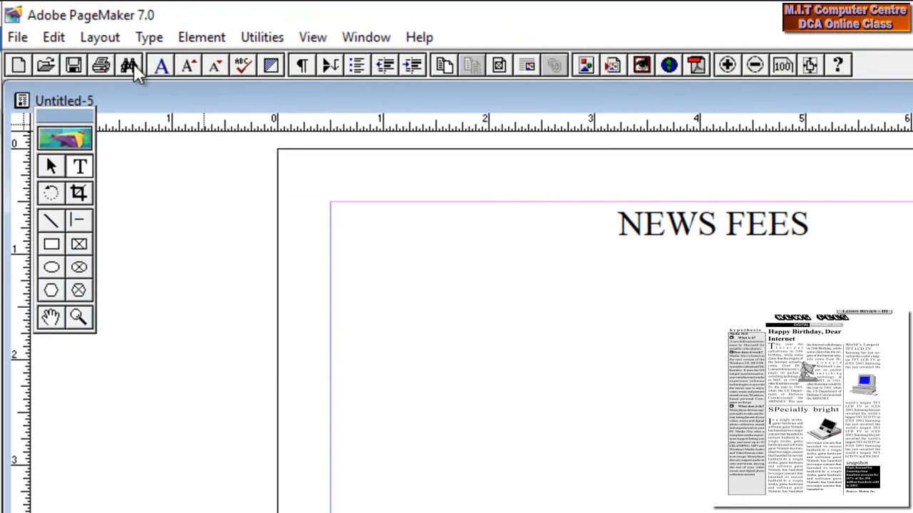
Set up column guides with 4 columns on the page
{"action": "left_click", "coordinate": [114, 40]}
{"action": "left_click", "coordinate": [161, 223]}
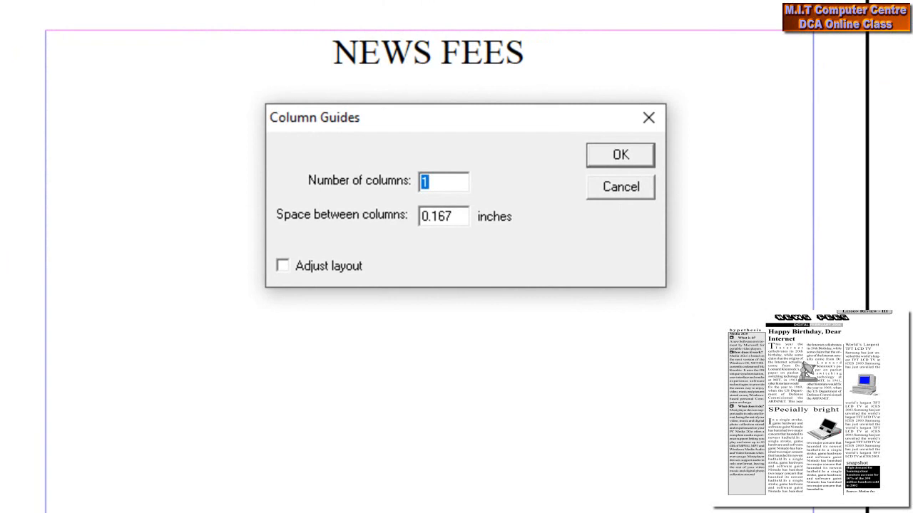
{"action": "type", "text": "4"}
{"action": "left_click", "coordinate": [620, 155]}
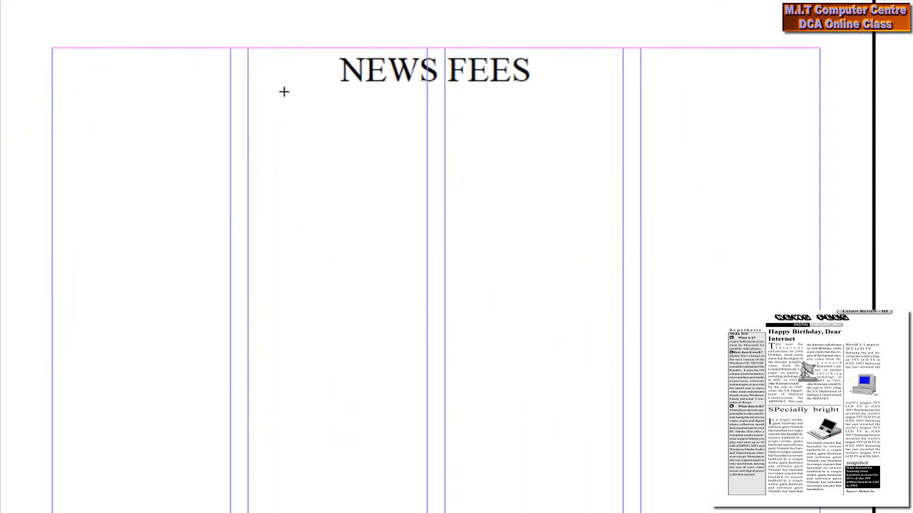
Draw a rectangle about 1.4 inches wide and 0.3 inches high below the heading and fill it with Black
{"action": "left_click_drag", "start_coordinate": [283, 92], "coordinate": [434, 119]}
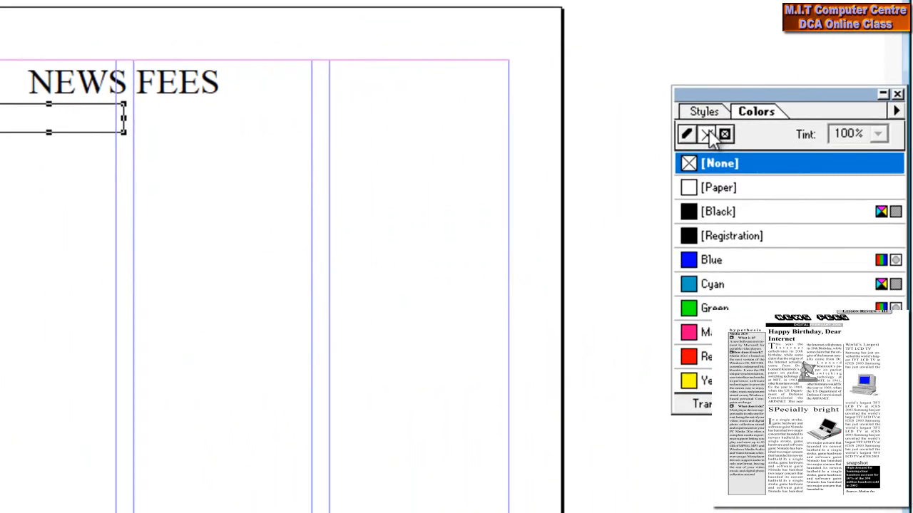
{"action": "left_click", "coordinate": [749, 211]}
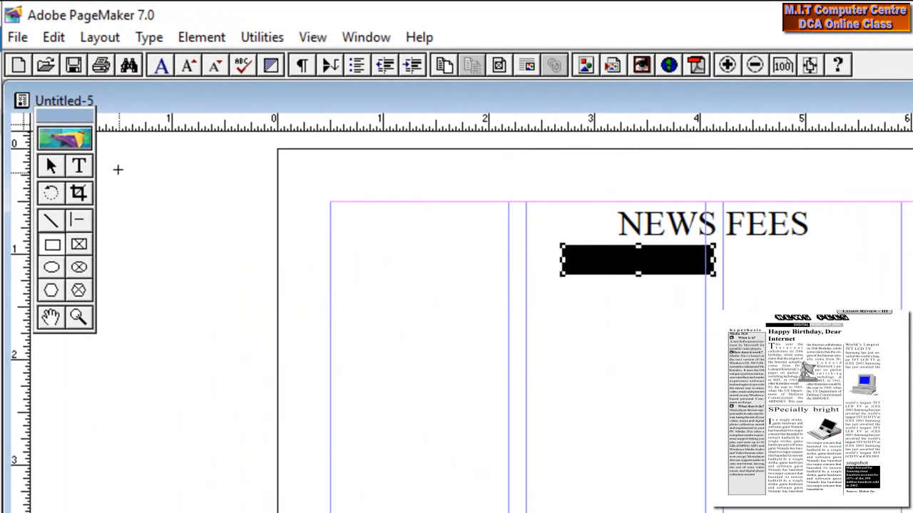
Add the text DIGITAL over the black rectangle, coloured white and aligned right
{"action": "left_click", "coordinate": [77, 163]}
{"action": "left_click_drag", "start_coordinate": [711, 273], "coordinate": [576, 244]}
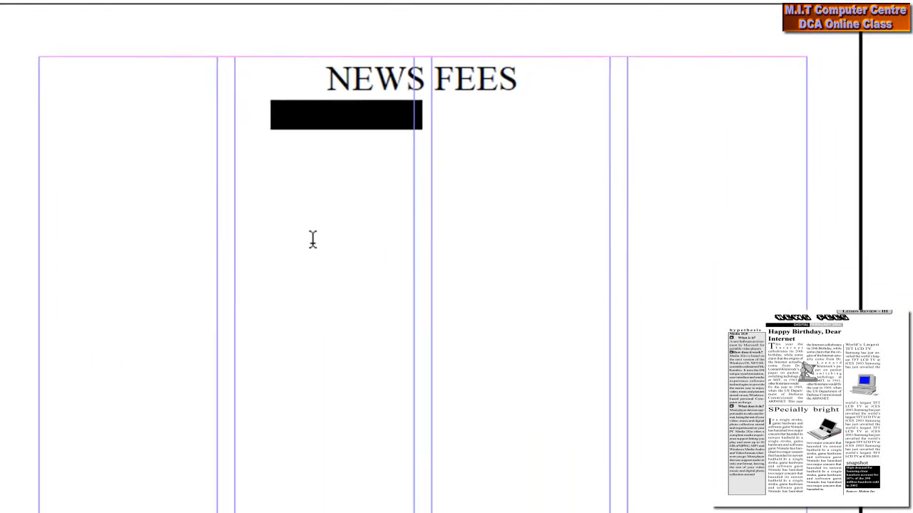
{"action": "type", "text": "DIGITAL"}
{"action": "left_click_drag", "start_coordinate": [345, 111], "coordinate": [257, 112]}
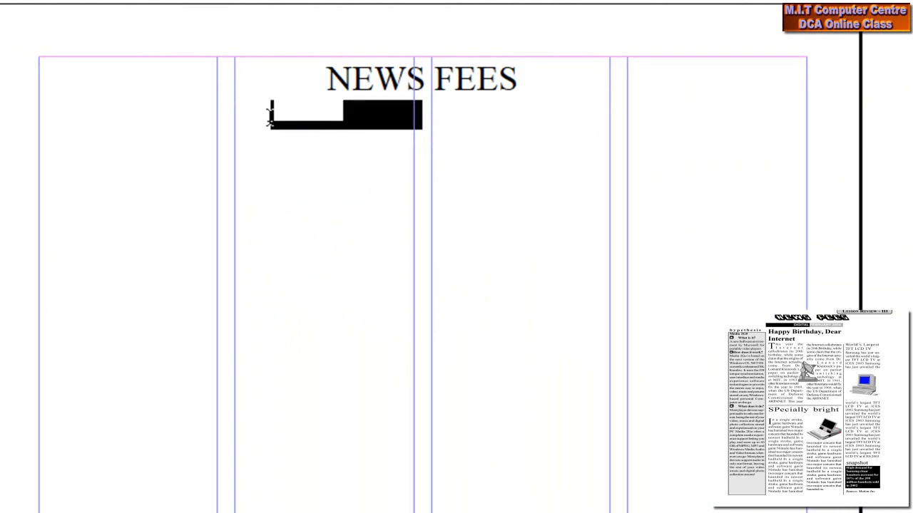
{"action": "type", "text": "DIGITAL"}
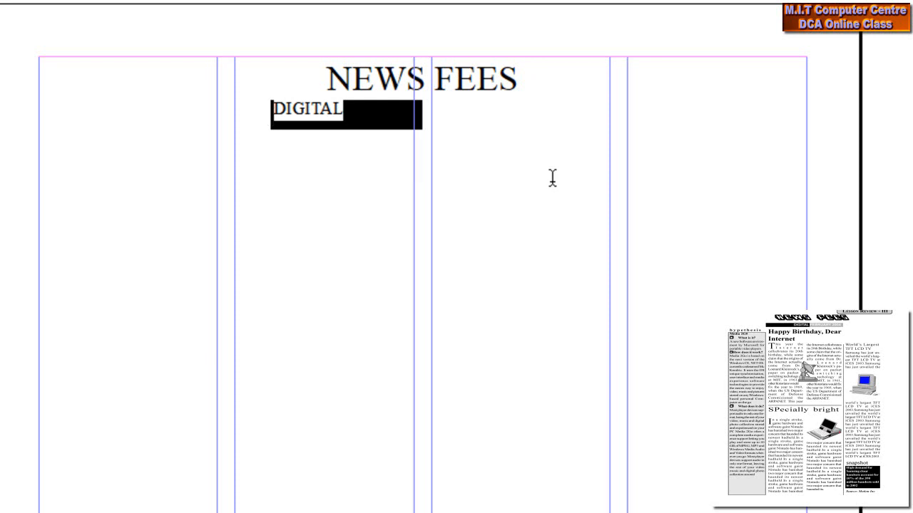
{"action": "key", "text": "ctrl+shift+r"}
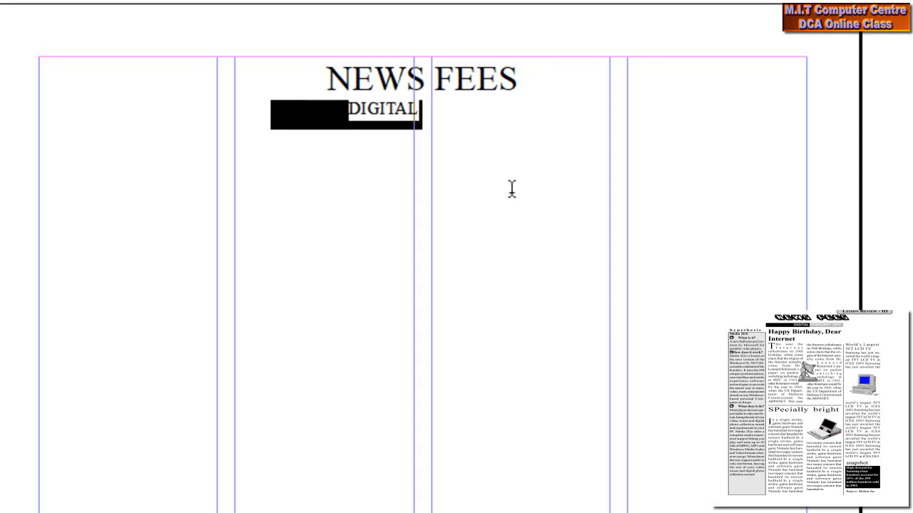
{"action": "left_click", "coordinate": [512, 189]}
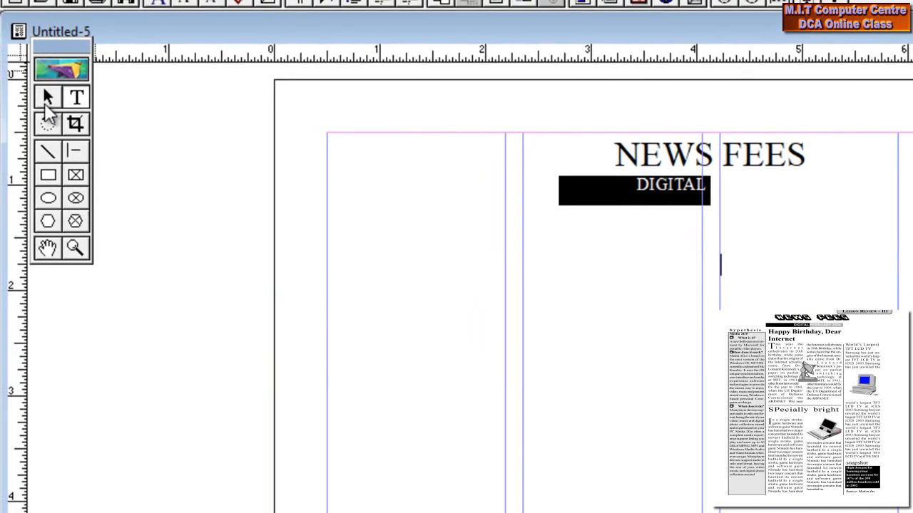
Move the DIGITAL text block slightly down so it sits vertically centered in the black rectangle
{"action": "left_click", "coordinate": [47, 99]}
{"action": "left_click", "coordinate": [648, 197]}
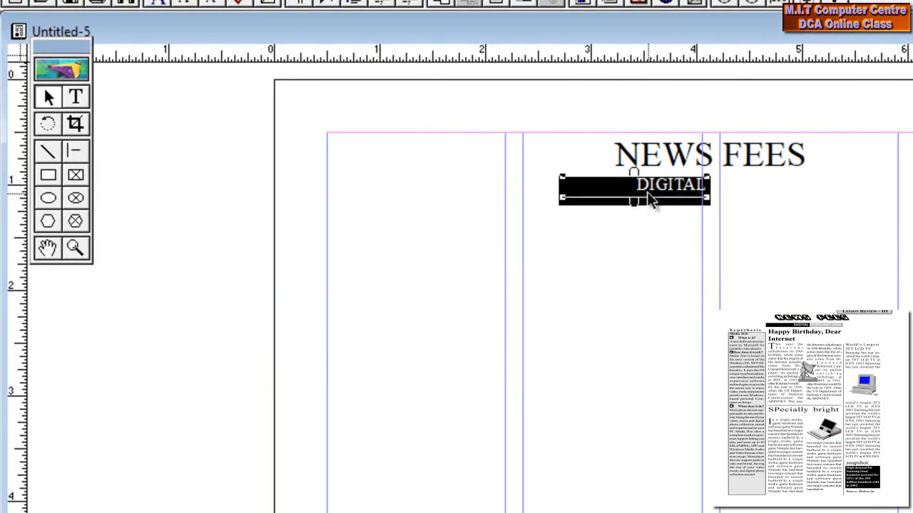
{"action": "left_click_drag", "start_coordinate": [648, 200], "coordinate": [652, 204]}
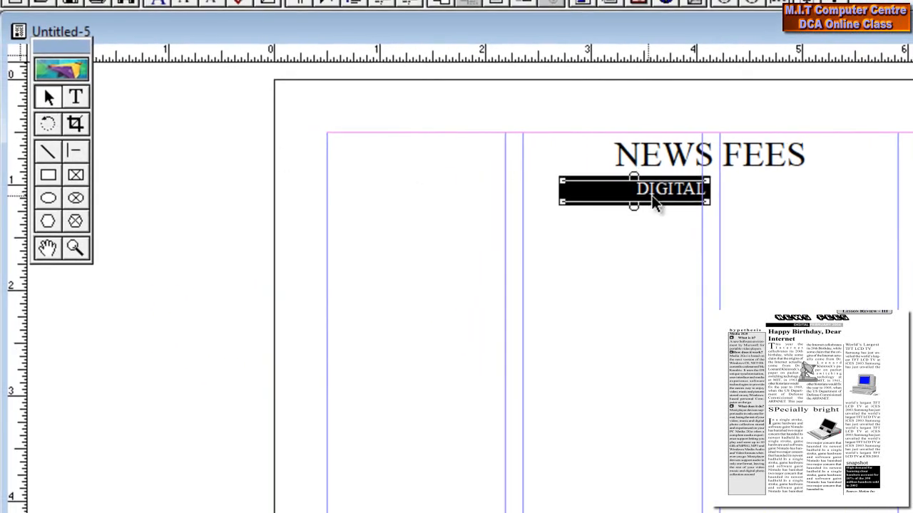
{"action": "left_click", "coordinate": [726, 289]}
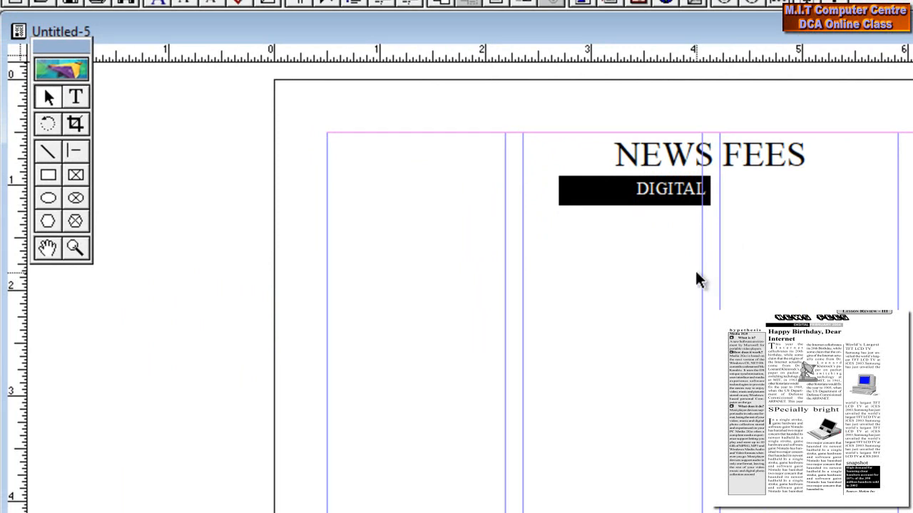
Place a copy of the black rectangle directly to its right and set the copy's tint to 30%
{"action": "left_click", "coordinate": [575, 204]}
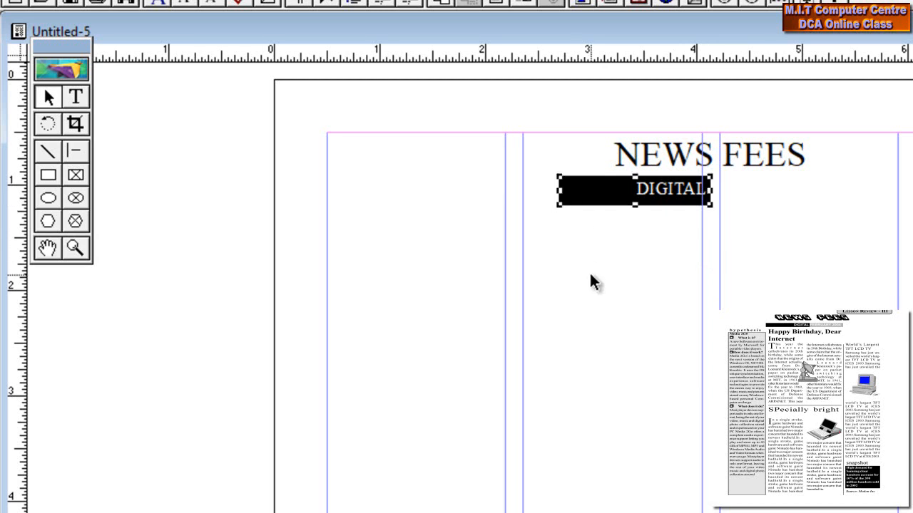
{"action": "left_click_drag", "start_coordinate": [627, 204], "coordinate": [763, 202]}
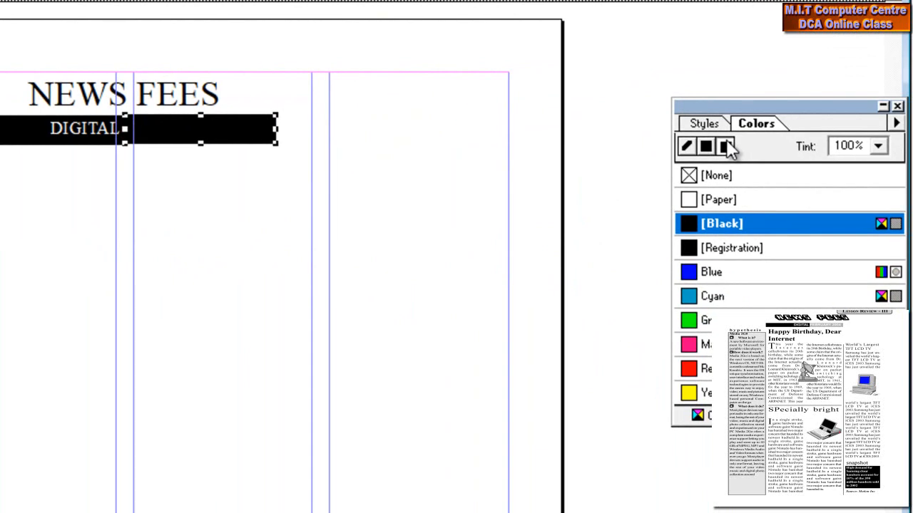
{"action": "left_click", "coordinate": [867, 149]}
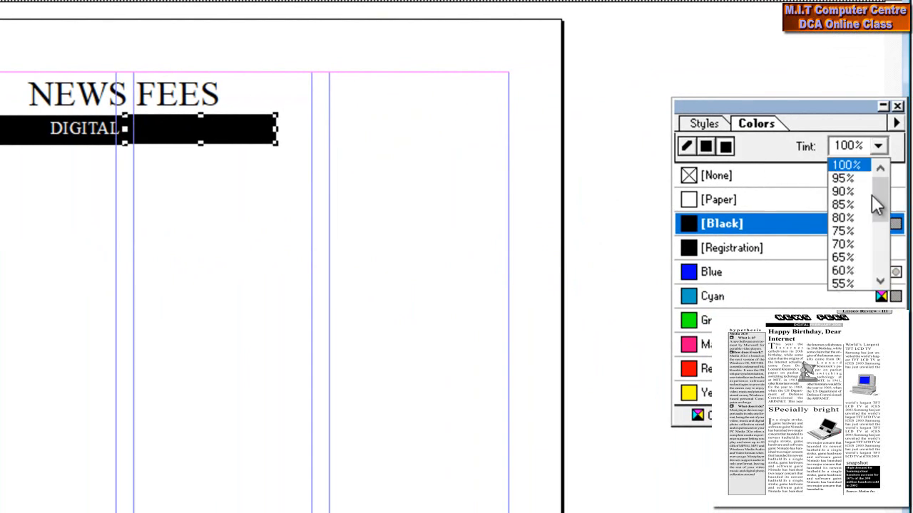
{"action": "scroll", "coordinate": [880, 205], "scroll_direction": "down", "scroll_amount": 4}
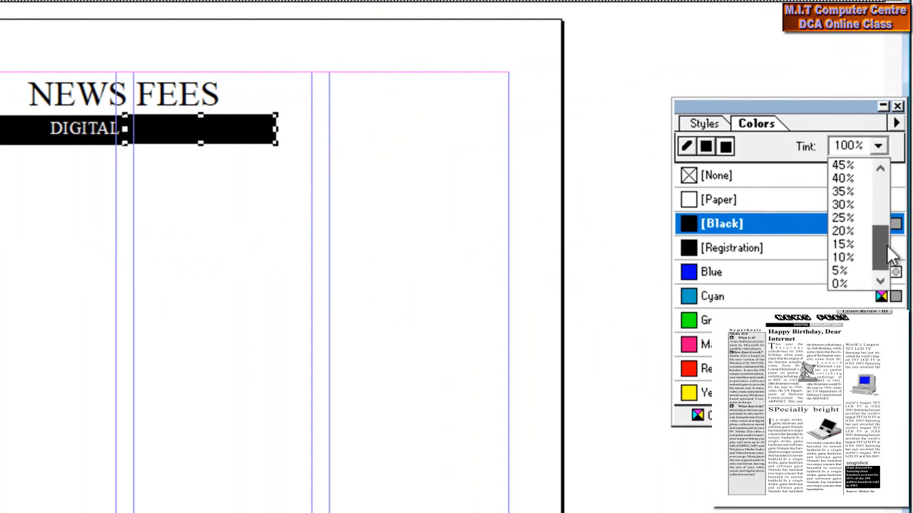
{"action": "left_click", "coordinate": [843, 205]}
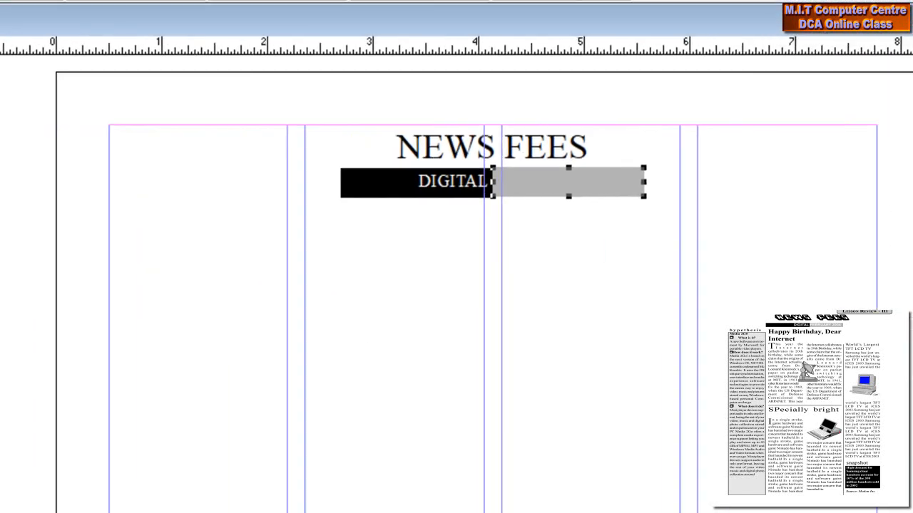
Nudge the grey rectangle down to line up with the black rectangle
{"action": "left_click", "coordinate": [83, 123]}
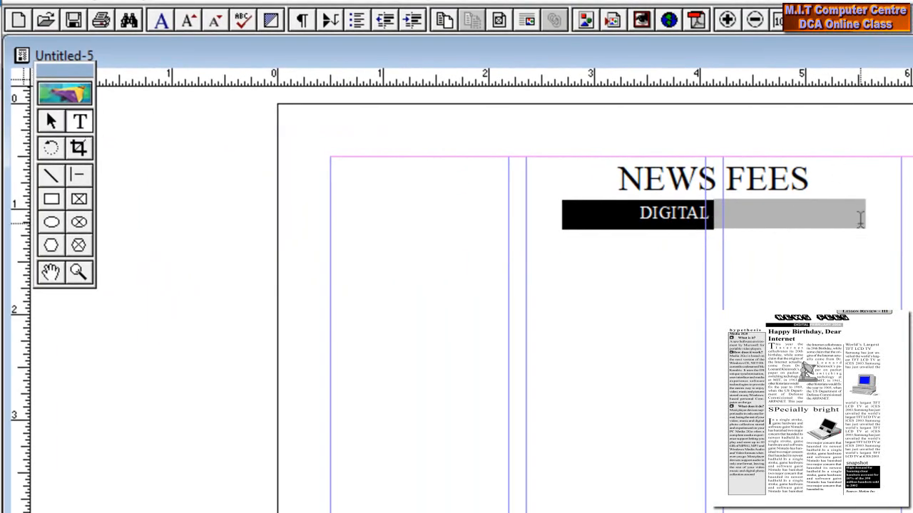
{"action": "left_click", "coordinate": [51, 121]}
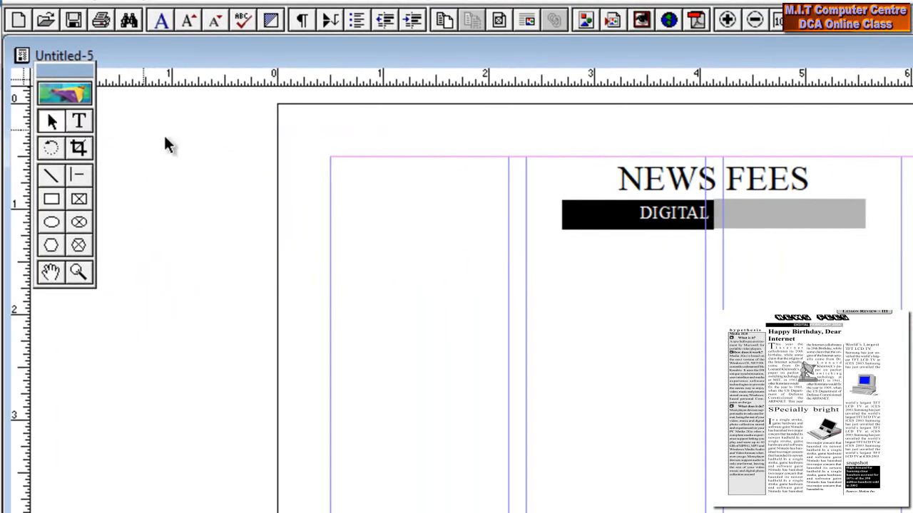
{"action": "left_click", "coordinate": [785, 214]}
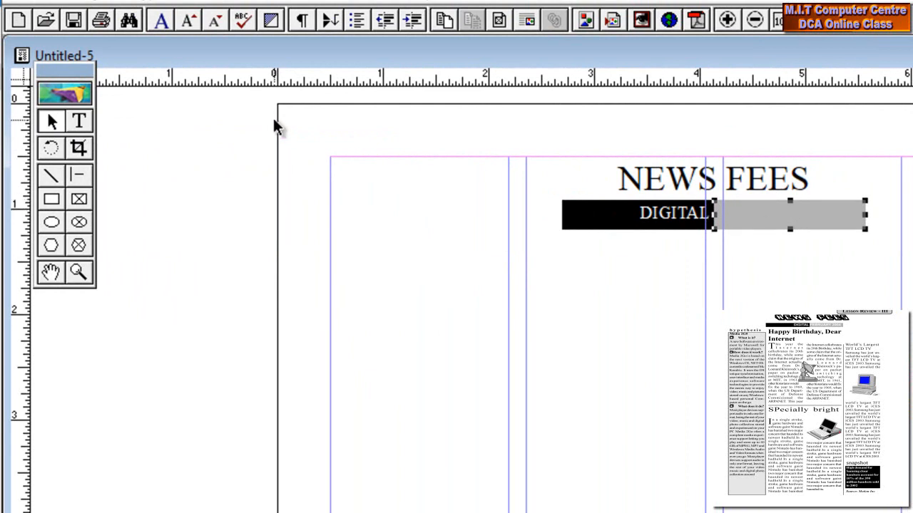
Add the white text FEBRUARY over the grey rectangle, directly after DIGITAL
{"action": "left_click", "coordinate": [80, 122]}
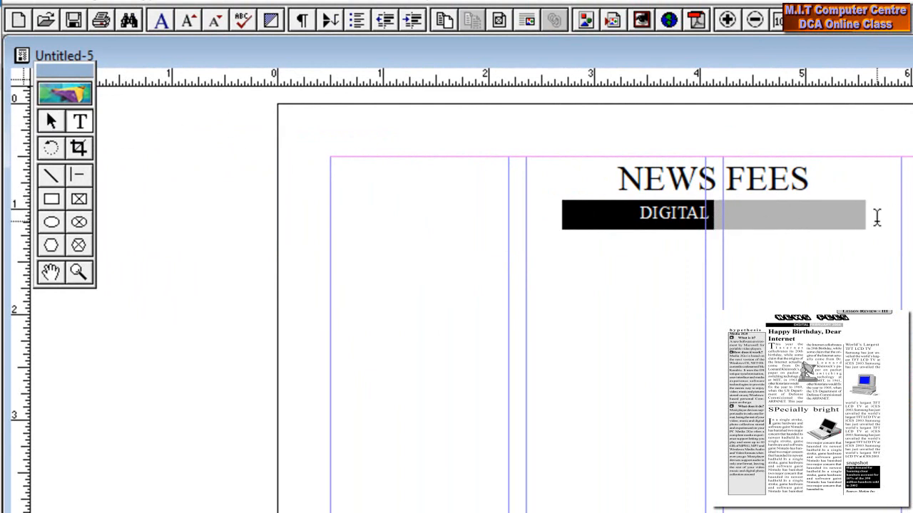
{"action": "left_click_drag", "start_coordinate": [859, 220], "coordinate": [714, 207]}
{"action": "type", "text": "FE"}
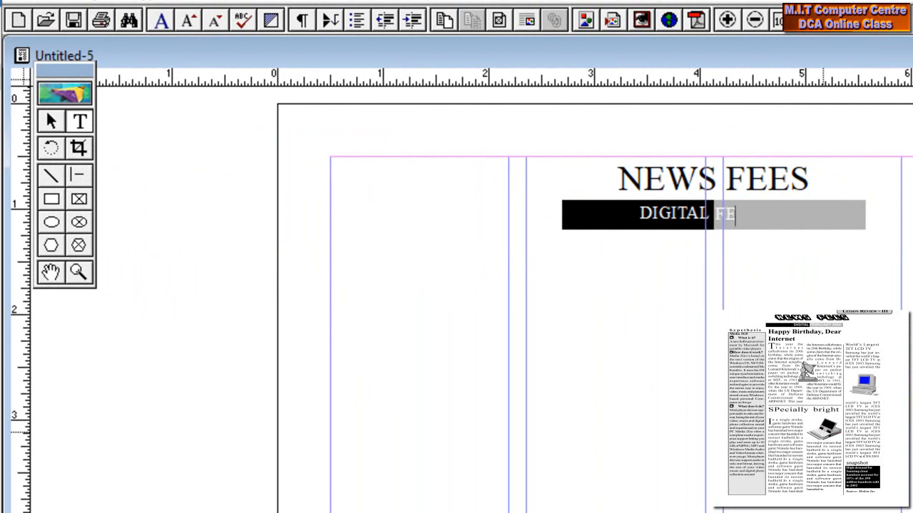
{"action": "type", "text": "BRUARY"}
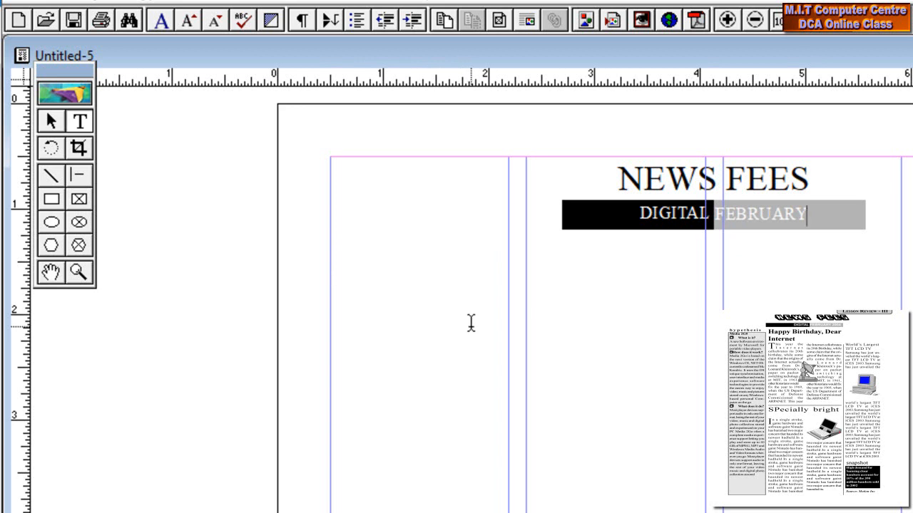
Start a text block at the head of the first column with the lines "Hypethesis", "Media 2G" and "What is it?"
{"action": "left_click_drag", "start_coordinate": [599, 319], "coordinate": [601, 265]}
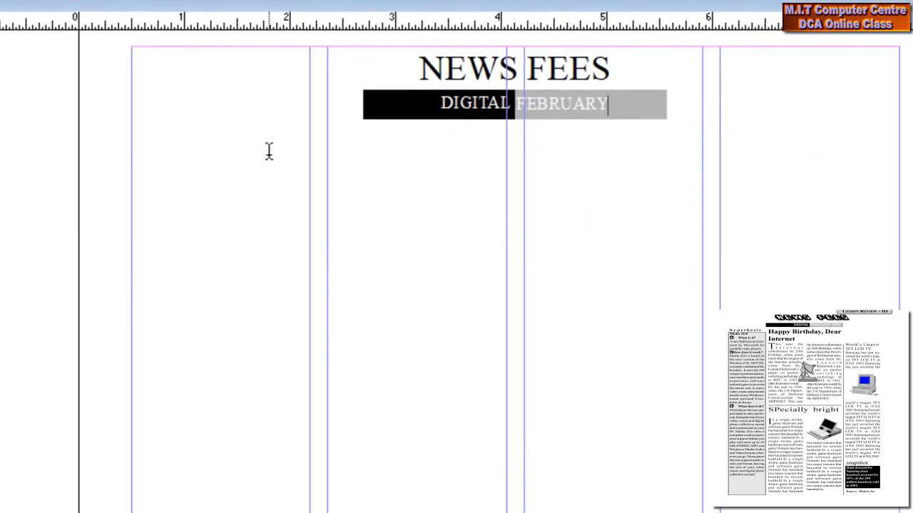
{"action": "left_click", "coordinate": [80, 126]}
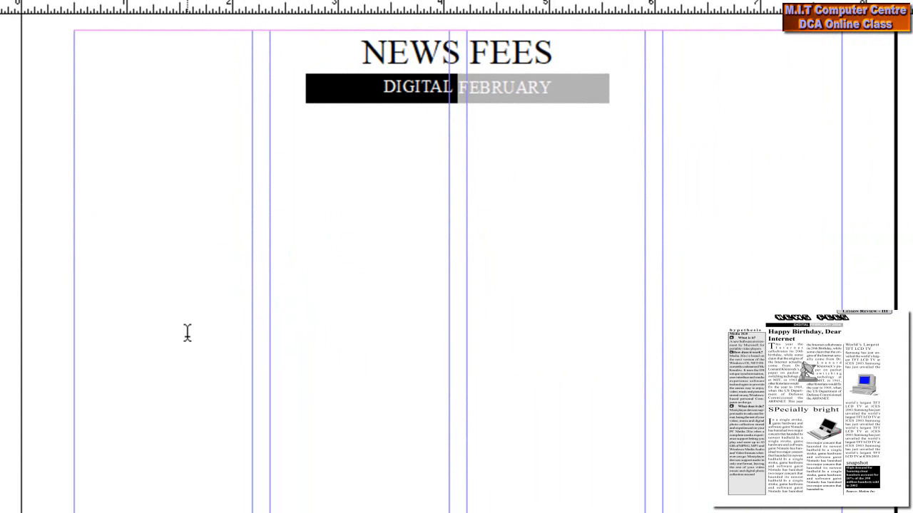
{"action": "type", "text": "Hypethesis"}
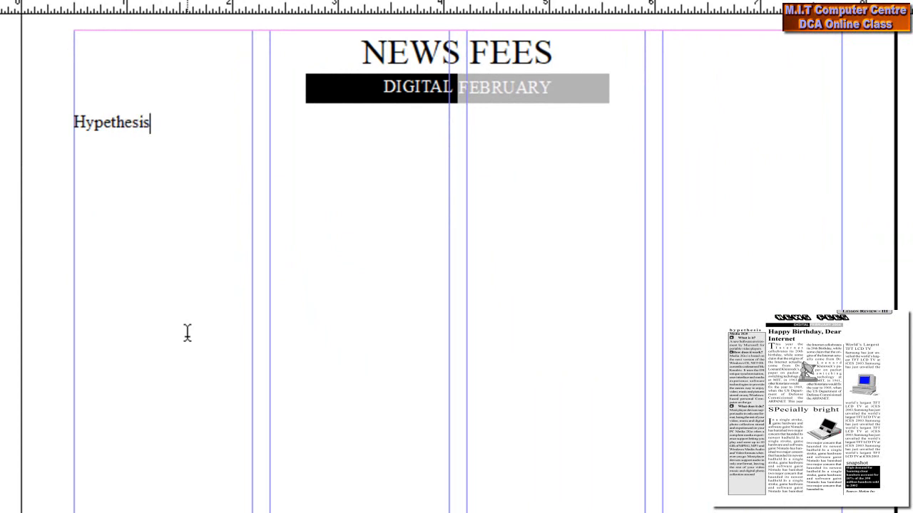
{"action": "key", "text": "Return"}
{"action": "type", "text": "Media @"}
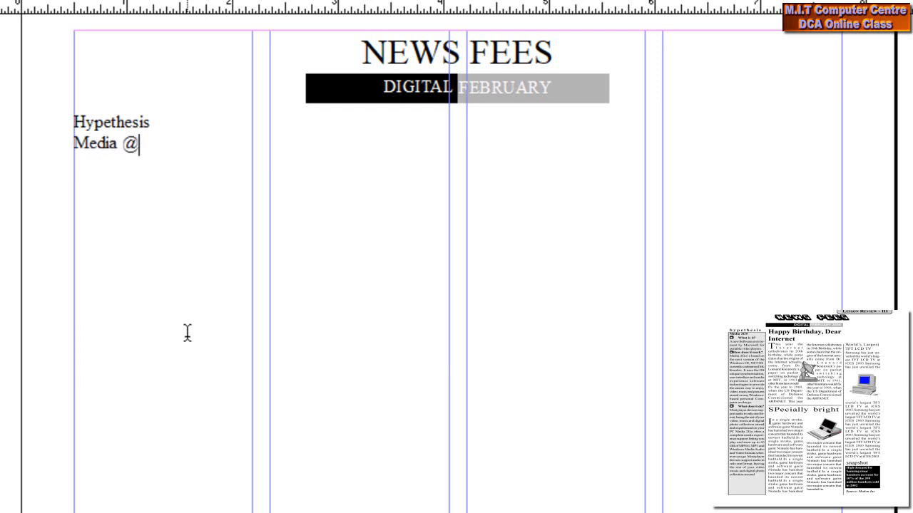
{"action": "key", "text": "BackSpace"}
{"action": "type", "text": "2G"}
{"action": "key", "text": "Return"}
{"action": "type", "text": "What"}
{"action": "type", "text": "is it"}
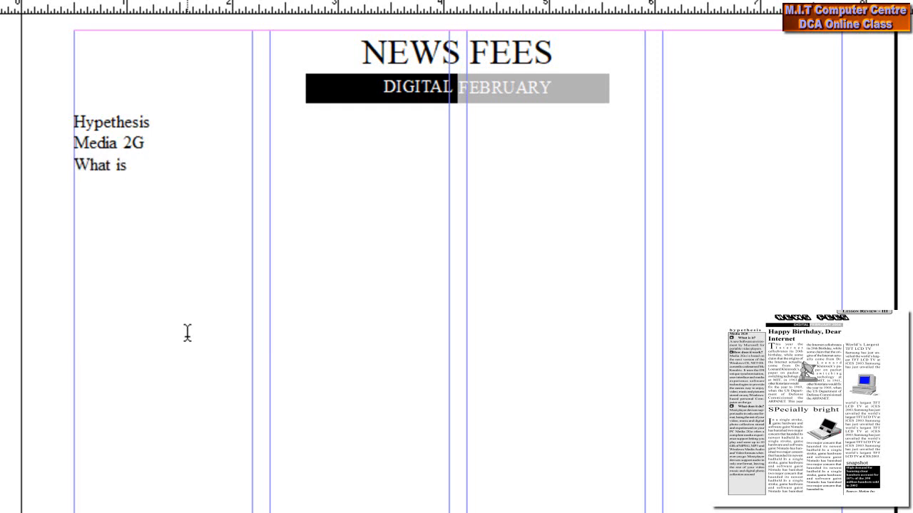
{"action": "type", "text": "?"}
Below "What is it?", write the paragraph "A new software environment by Microsoft for portable video players."
{"action": "key", "text": "Return"}
{"action": "type", "text": "A"}
{"action": "type", "text": "news"}
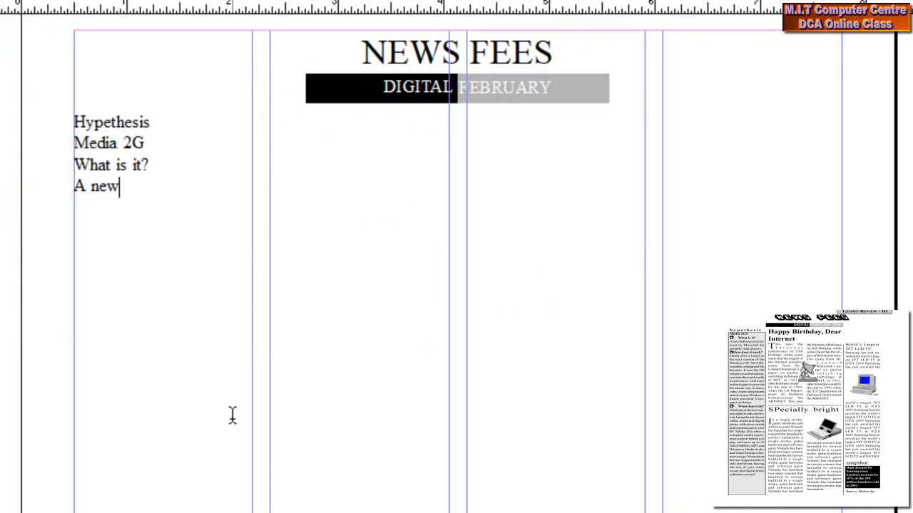
{"action": "key", "text": "BackSpace"}
{"action": "key", "text": "BackSpace"}
{"action": "key", "text": "BackSpace"}
{"action": "key", "text": "BackSpace"}
{"action": "type", "text": "new software"}
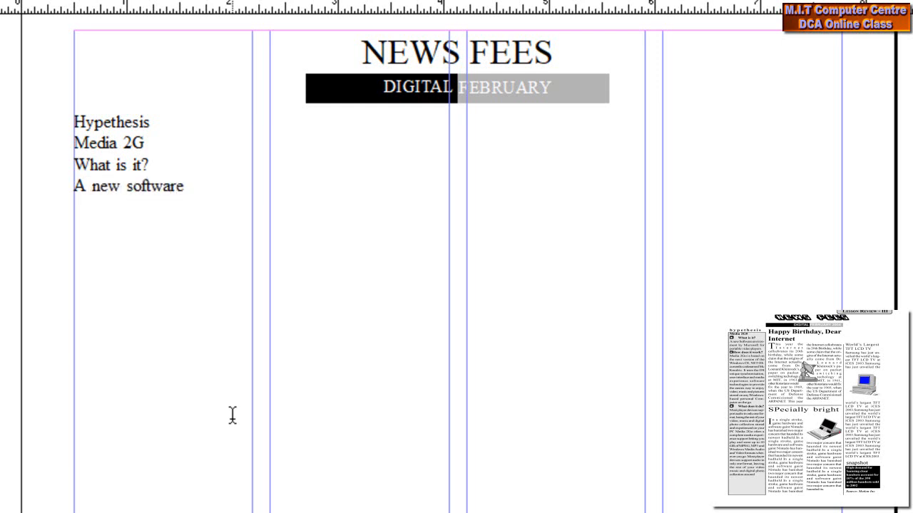
{"action": "type", "text": " environment"}
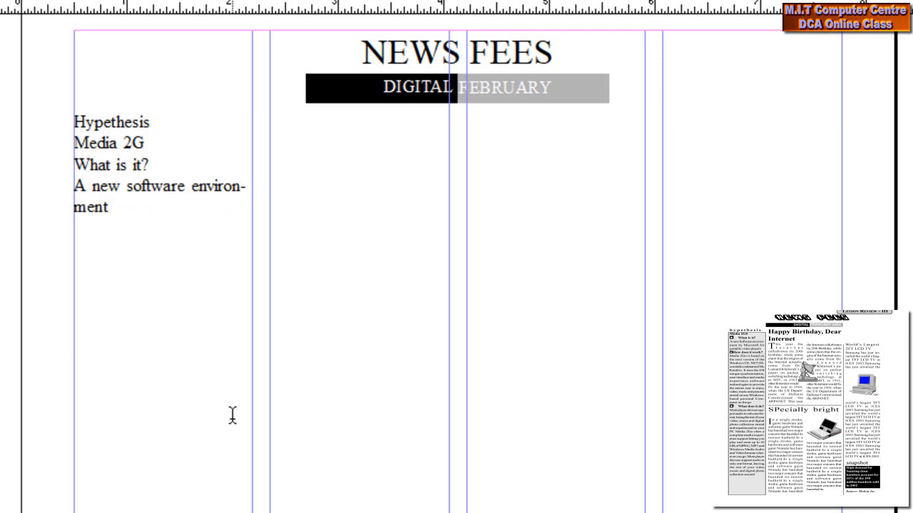
{"action": "type", "text": " by Mi"}
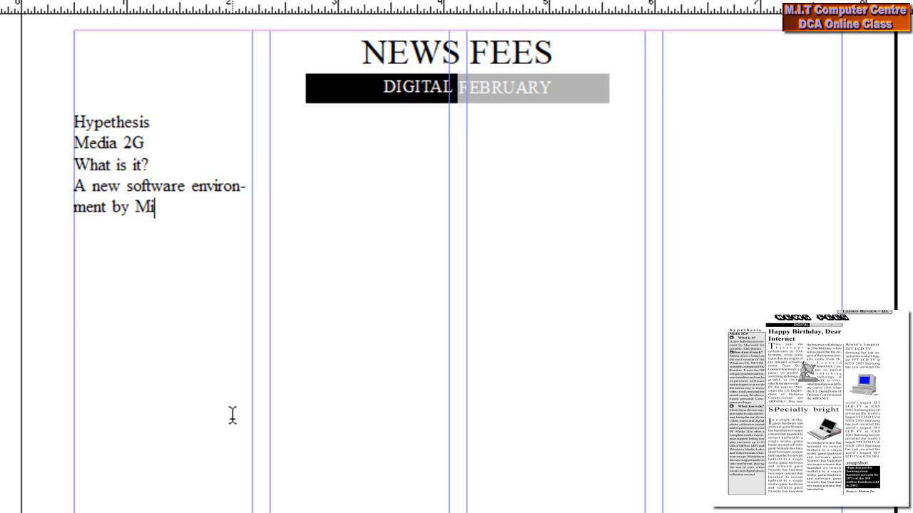
{"action": "type", "text": "crosoft "}
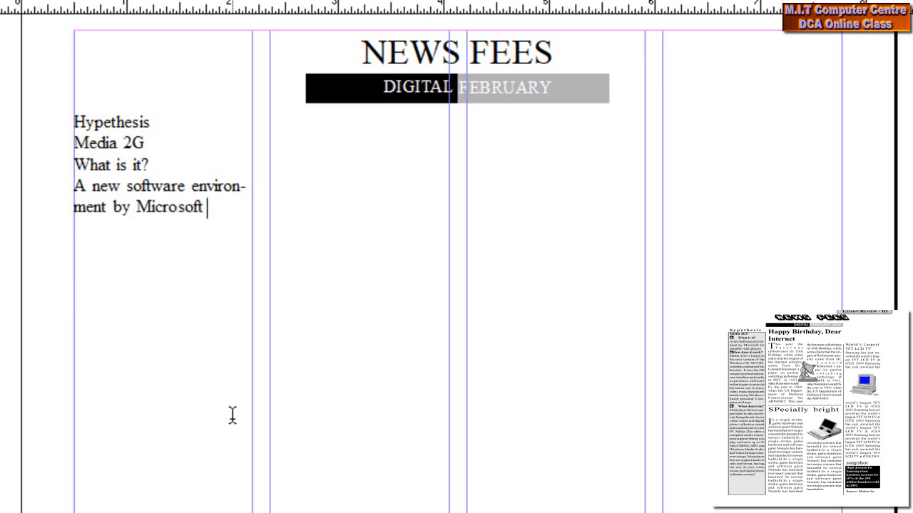
{"action": "type", "text": "for "}
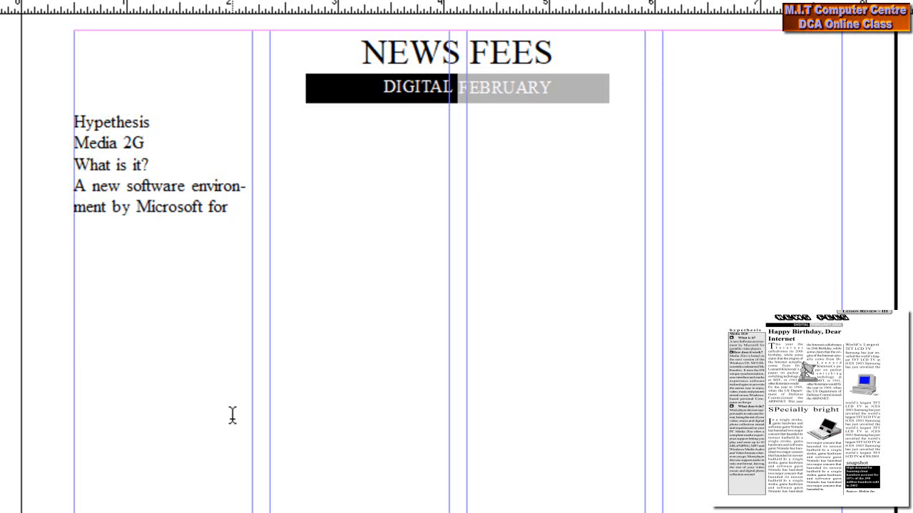
{"action": "type", "text": "portable "}
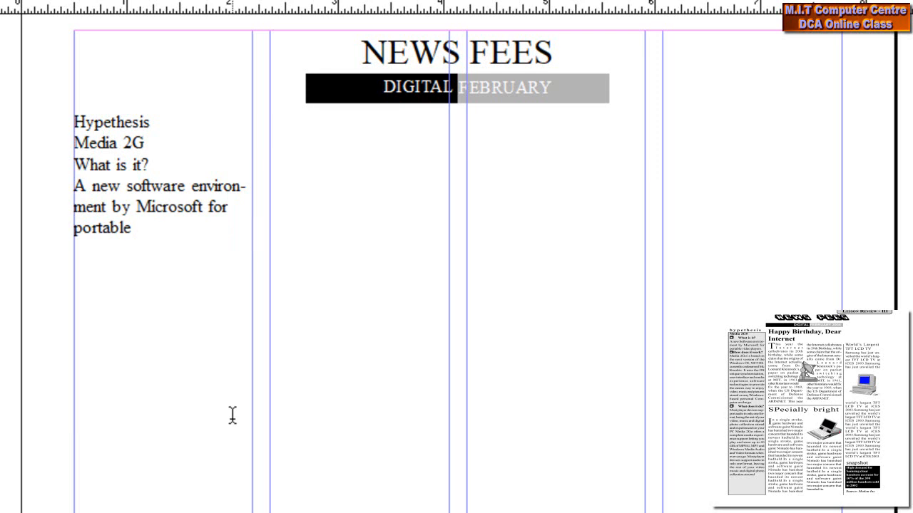
{"action": "type", "text": "video player"}
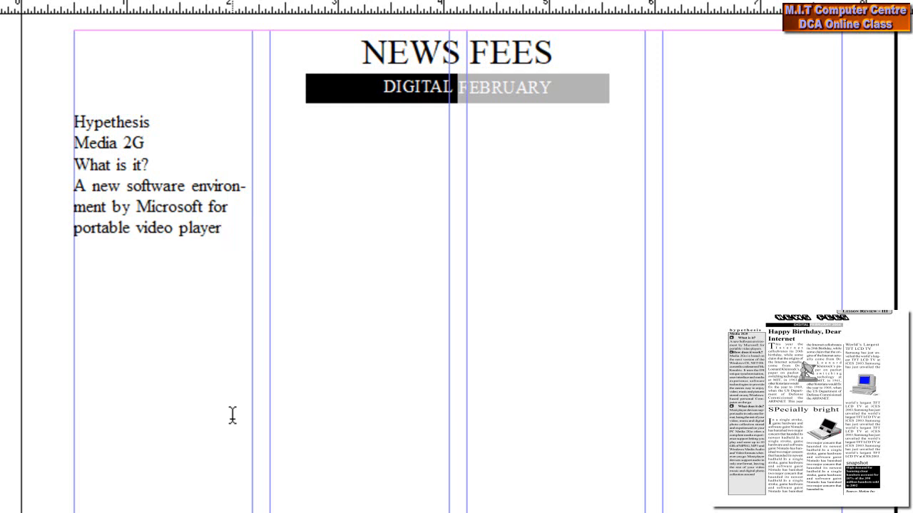
{"action": "type", "text": "s."}
Add the subheading line "Hoe does it work?" below the paragraph
{"action": "key", "text": "Return"}
{"action": "type", "text": "Hoe doe"}
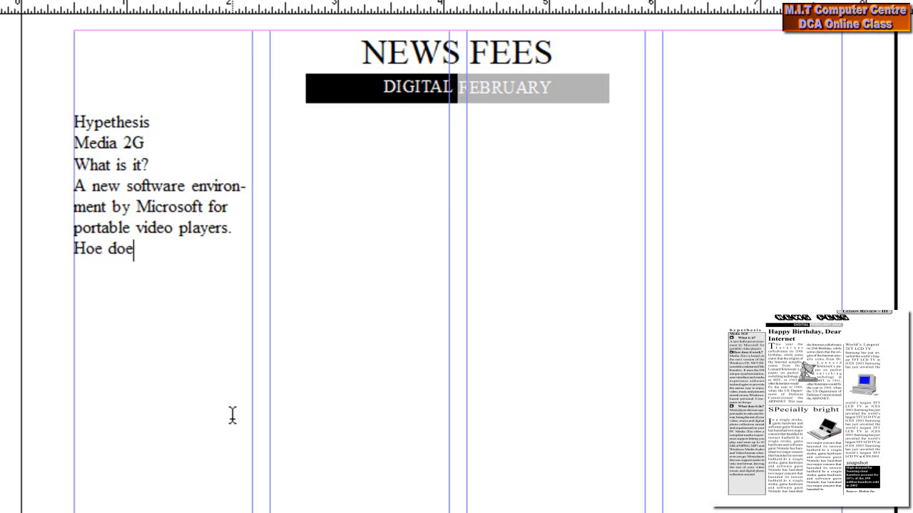
{"action": "type", "text": "s it worf"}
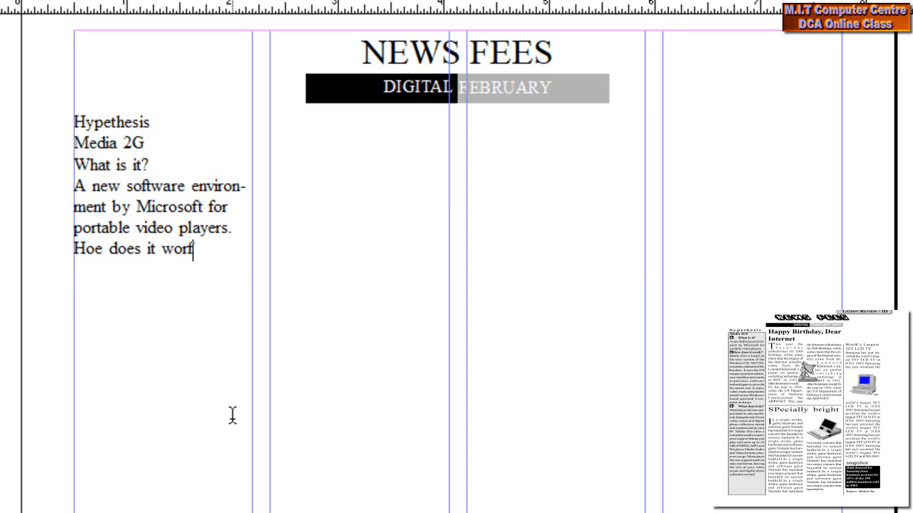
{"action": "key", "text": "BackSpace"}
{"action": "type", "text": "k?"}
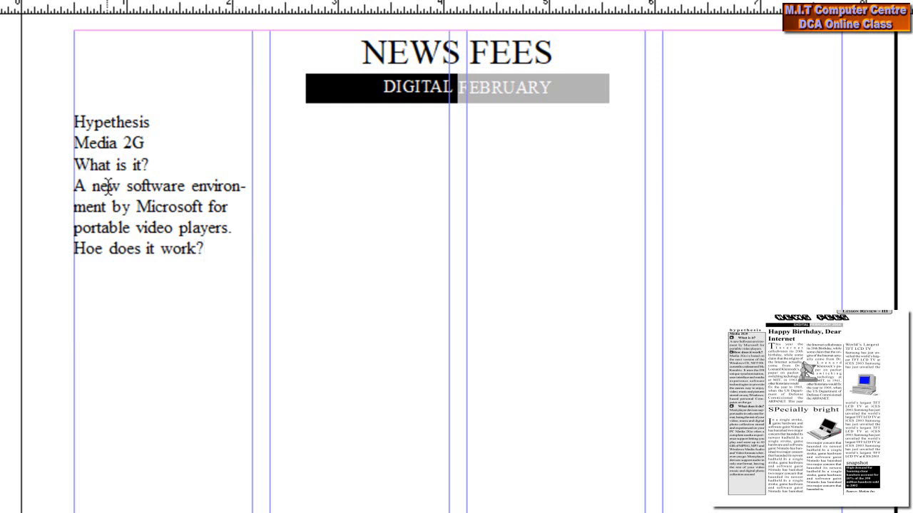
Copy the "A new software environment" paragraph and paste it five times on a new line under "Hoe does it work?"
{"action": "left_click_drag", "start_coordinate": [75, 186], "coordinate": [233, 227]}
{"action": "key", "text": "ctrl+c"}
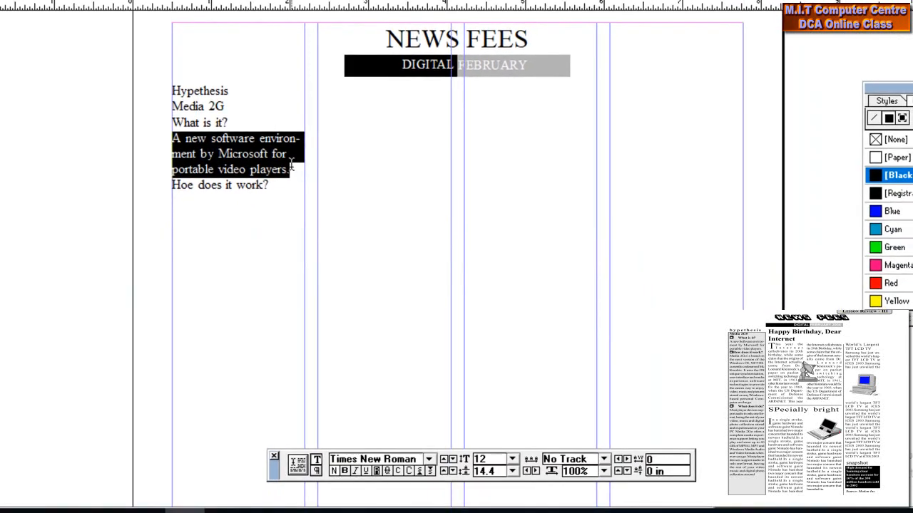
{"action": "key", "text": "BackSpace"}
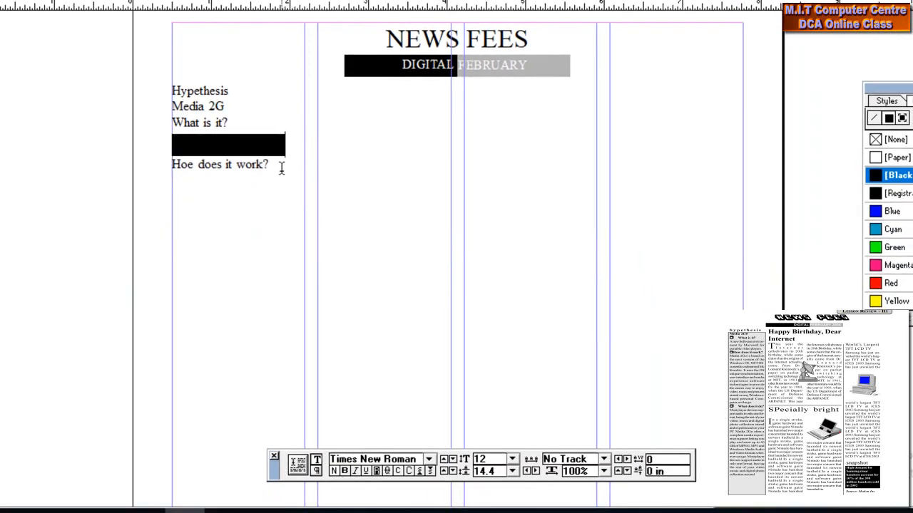
{"action": "key", "text": "ctrl+z"}
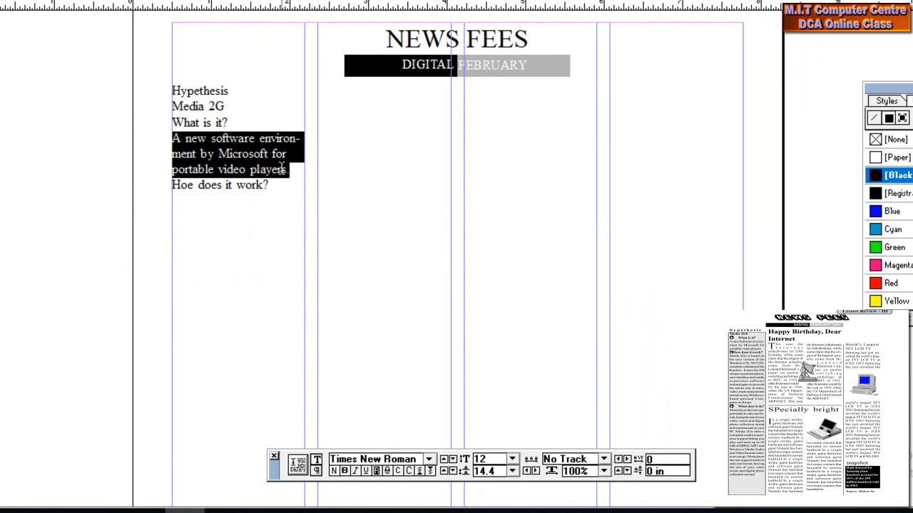
{"action": "left_click", "coordinate": [279, 185]}
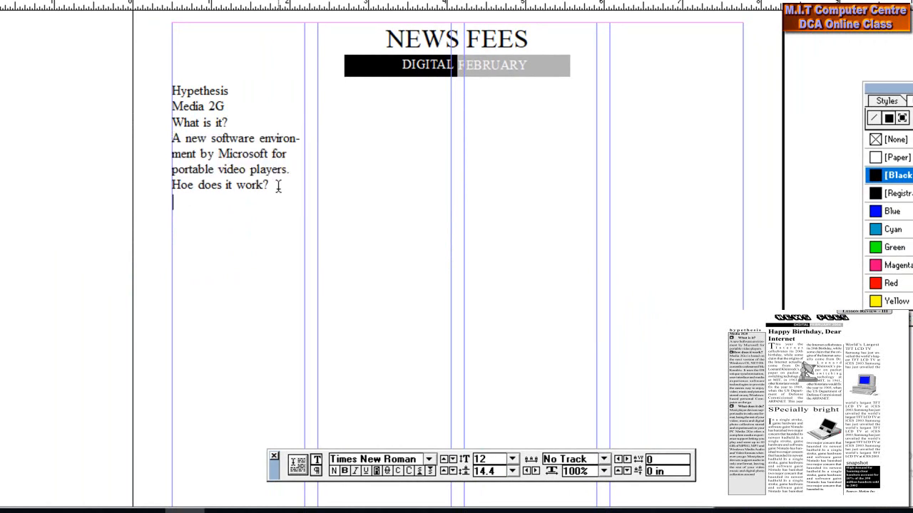
{"action": "key", "text": "ctrl+v"}
{"action": "key", "text": "ctrl+v"}
{"action": "key", "text": "ctrl+v"}
{"action": "key", "text": "ctrl+v"}
{"action": "key", "text": "ctrl+v"}
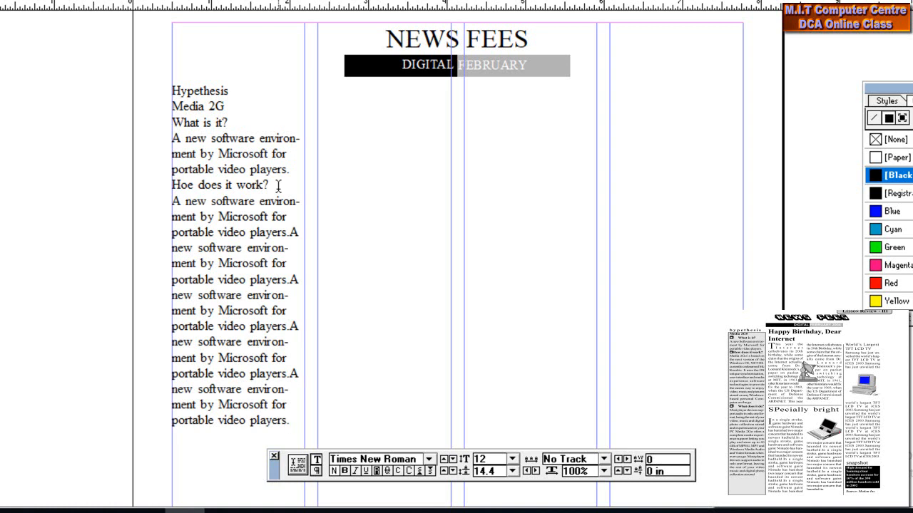
Add the subheading "What does it do?" and paste seven copies of the same paragraph on a new line below it
{"action": "key", "text": "Return"}
{"action": "type", "text": "What does it do"}
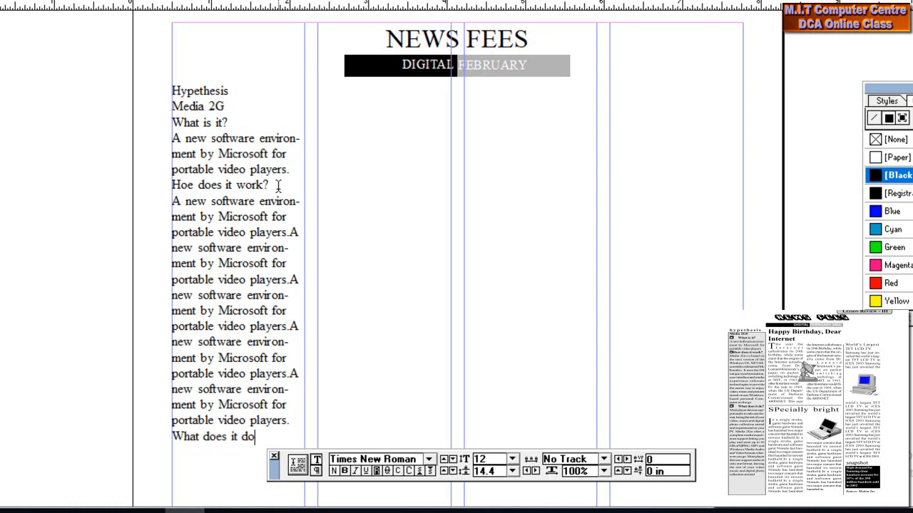
{"action": "type", "text": "?"}
{"action": "scroll", "coordinate": [312, 163], "scroll_direction": "down", "scroll_amount": 5}
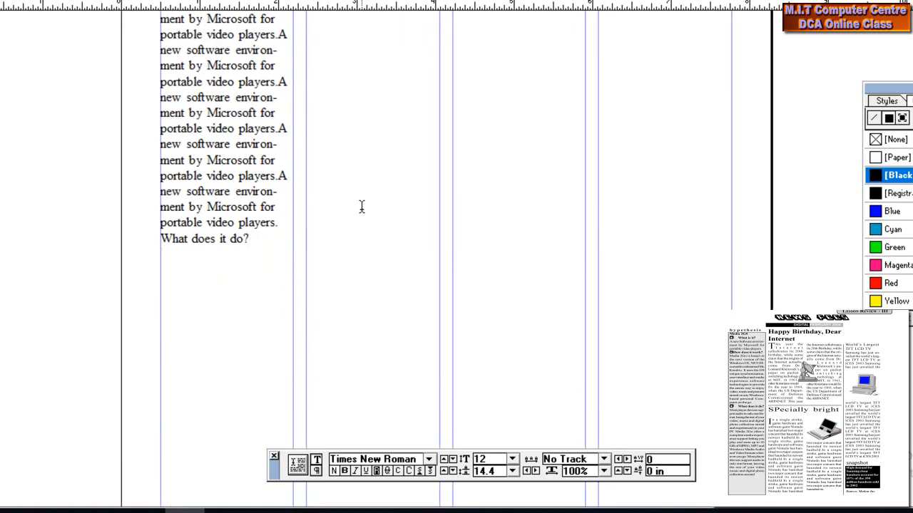
{"action": "type", "text": "A new software environment by Microsoft for portable video players.A new software environment by Microsoft for portable video players.A new software environment by Microsoft for portable video players.A new software environment by Microsoft for portable video players."}
{"action": "scroll", "coordinate": [361, 207], "scroll_direction": "down", "scroll_amount": 4}
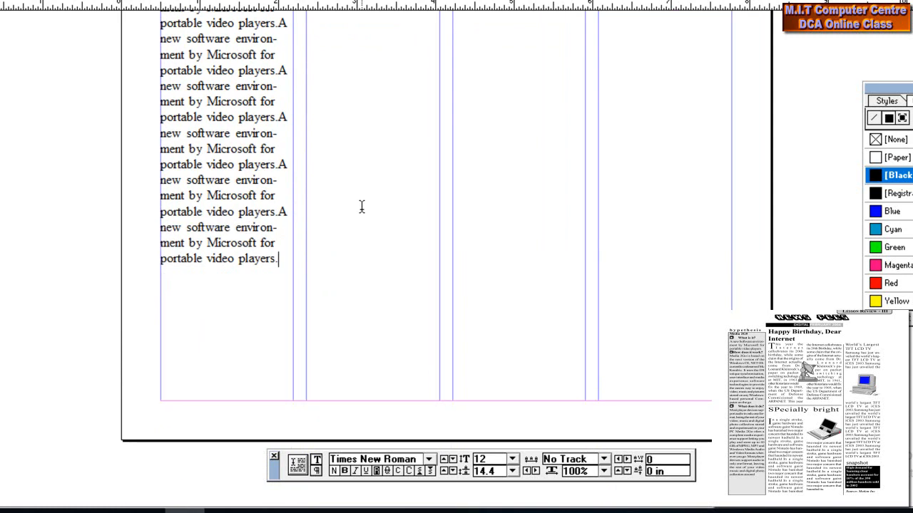
{"action": "key", "text": "ctrl+v"}
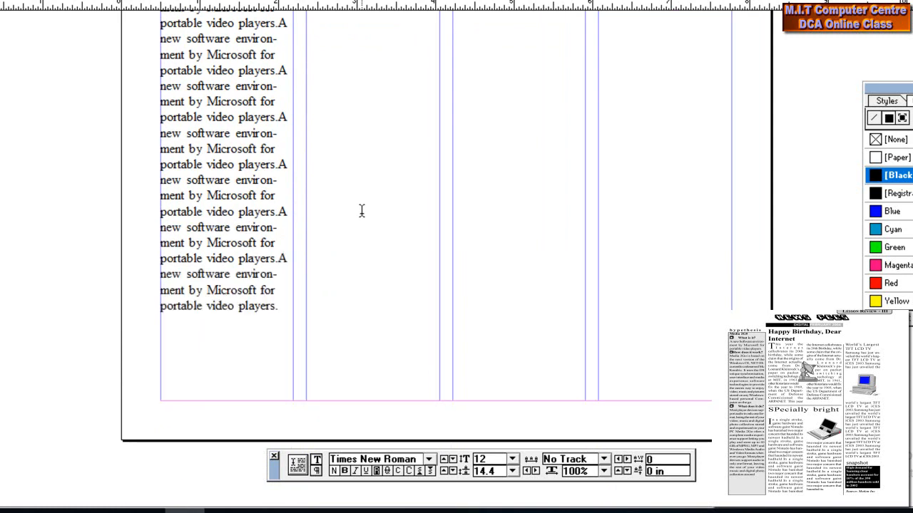
Justify all the text in the first column, from Hypethesis through the last pasted paragraph
{"action": "scroll", "coordinate": [362, 207], "scroll_direction": "up", "scroll_amount": 12}
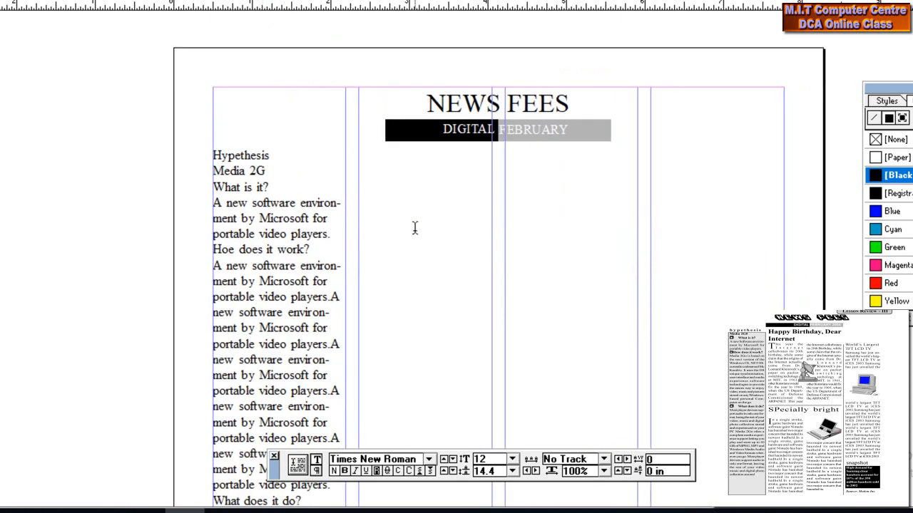
{"action": "left_click_drag", "start_coordinate": [416, 228], "coordinate": [407, 171]}
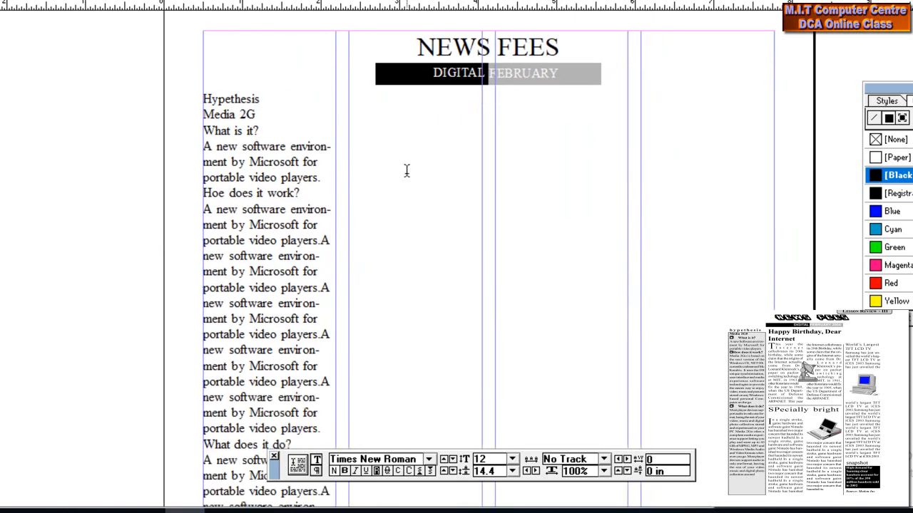
{"action": "key", "text": "ctrl+0"}
{"action": "left_click_drag", "start_coordinate": [278, 470], "coordinate": [287, 492]}
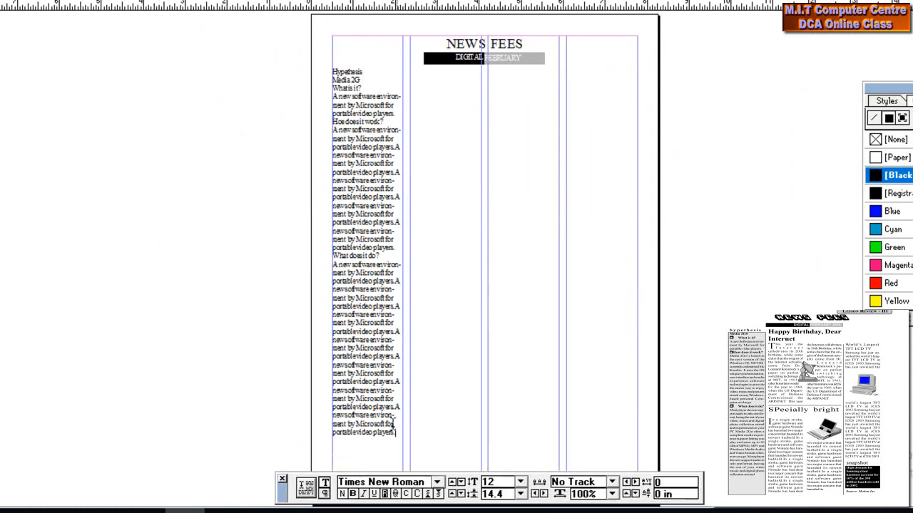
{"action": "left_click_drag", "start_coordinate": [396, 433], "coordinate": [302, 68]}
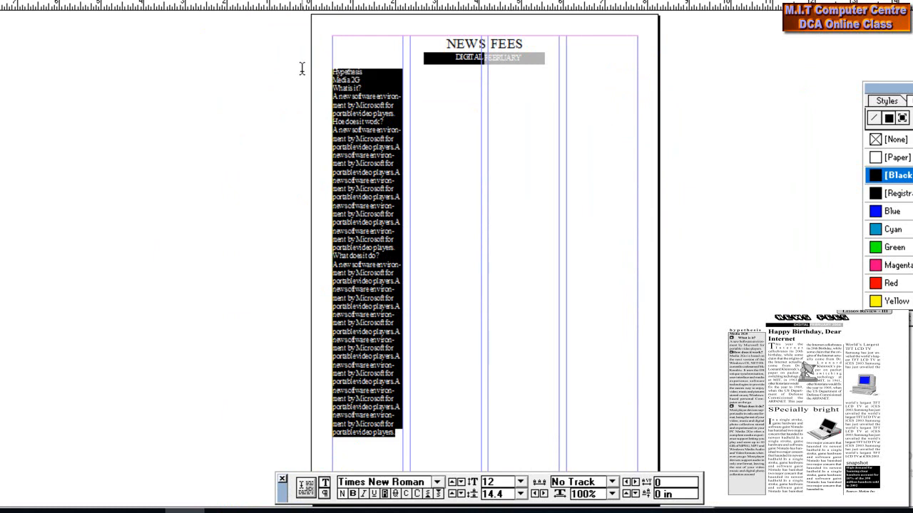
{"action": "key", "text": "ctrl+shift+j"}
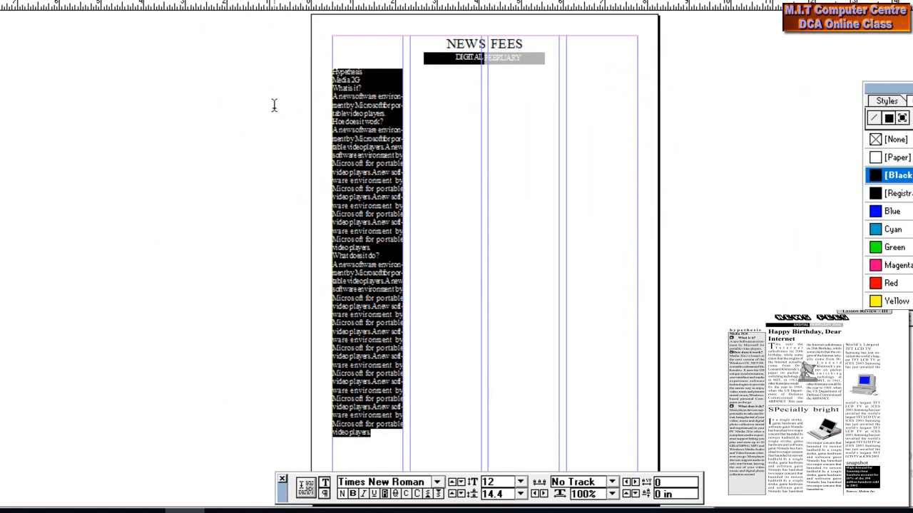
Make the "Media 2G" line in the first column bold
{"action": "key", "text": "ctrl+1"}
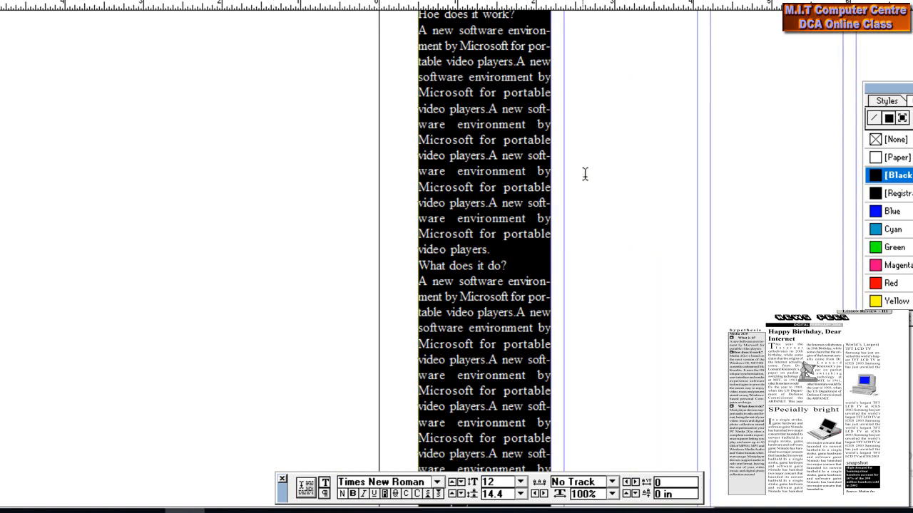
{"action": "scroll", "coordinate": [572, 198], "scroll_direction": "up", "scroll_amount": 5}
{"action": "left_click", "coordinate": [392, 84]}
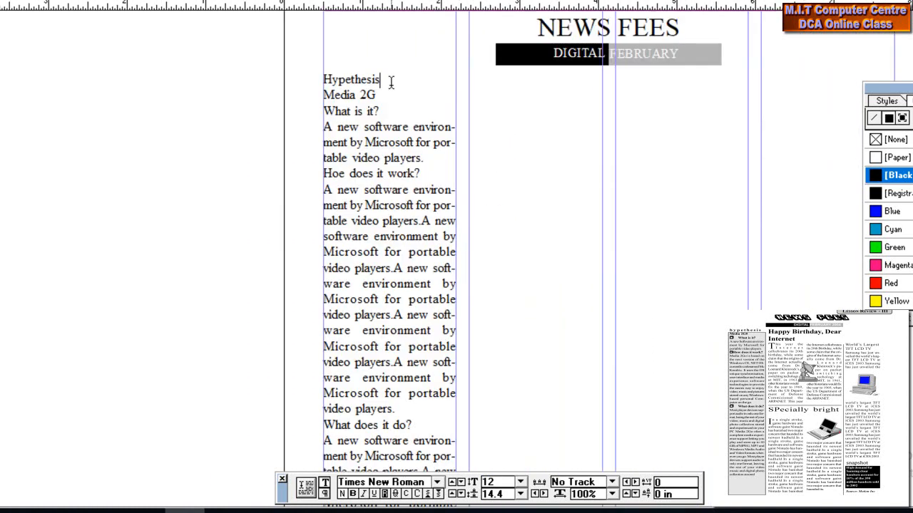
{"action": "left_click_drag", "start_coordinate": [377, 95], "coordinate": [265, 91]}
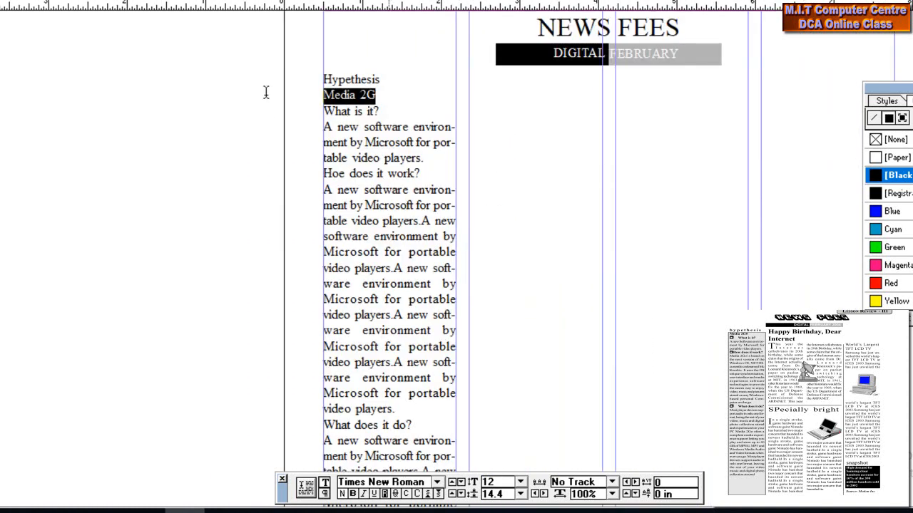
{"action": "key", "text": "ctrl+shift+b"}
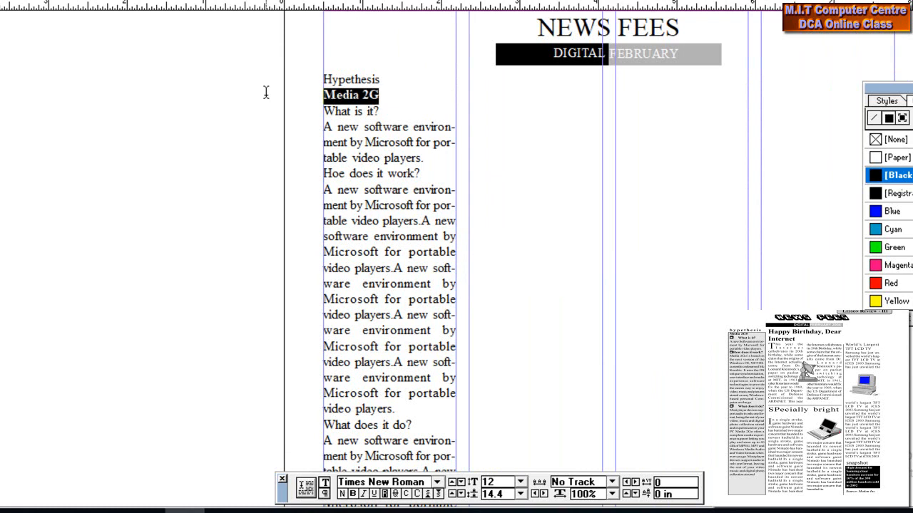
Make the "What is it?" subheading bold and give only that paragraph a hollow-square bullet
{"action": "left_click_drag", "start_coordinate": [387, 110], "coordinate": [305, 103]}
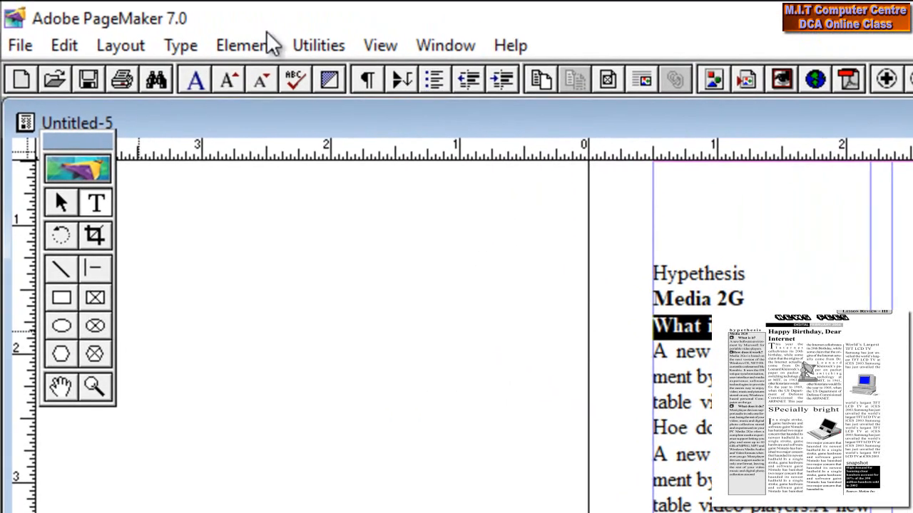
{"action": "left_click", "coordinate": [316, 52]}
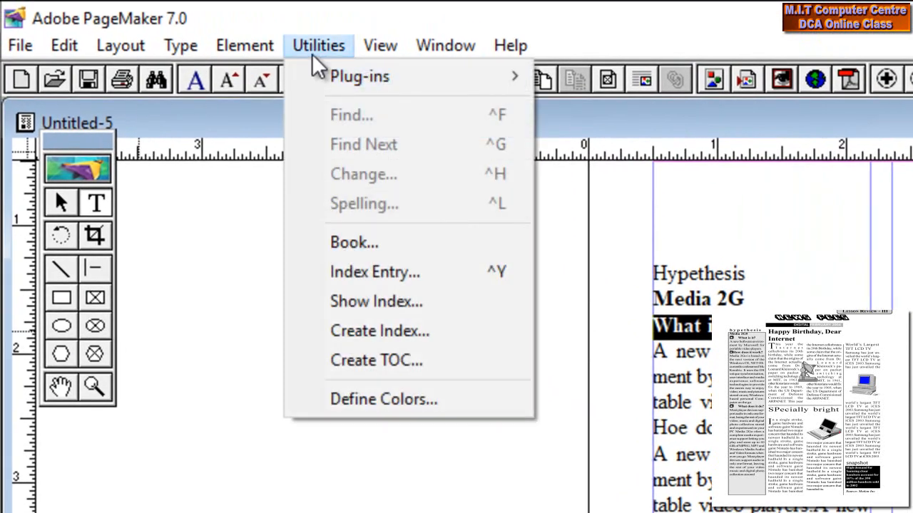
{"action": "mouse_move", "coordinate": [343, 78]}
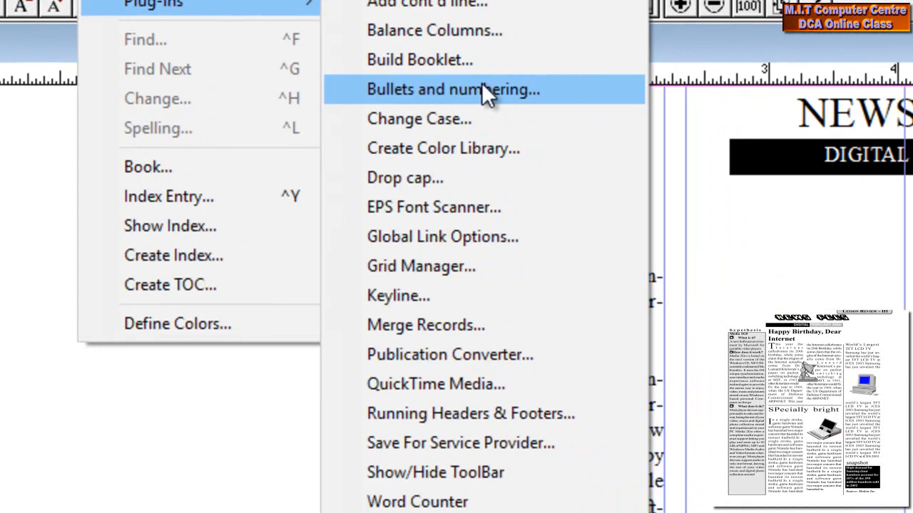
{"action": "left_click", "coordinate": [706, 165]}
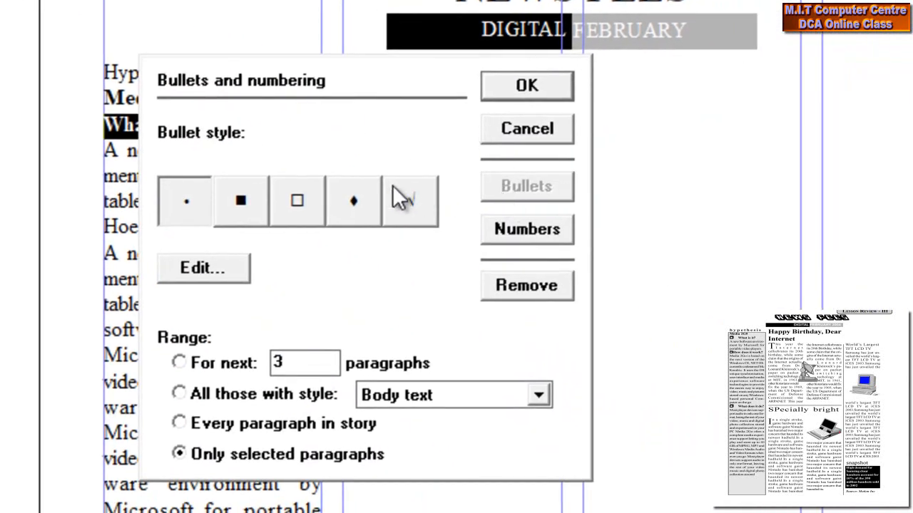
{"action": "left_click", "coordinate": [305, 208]}
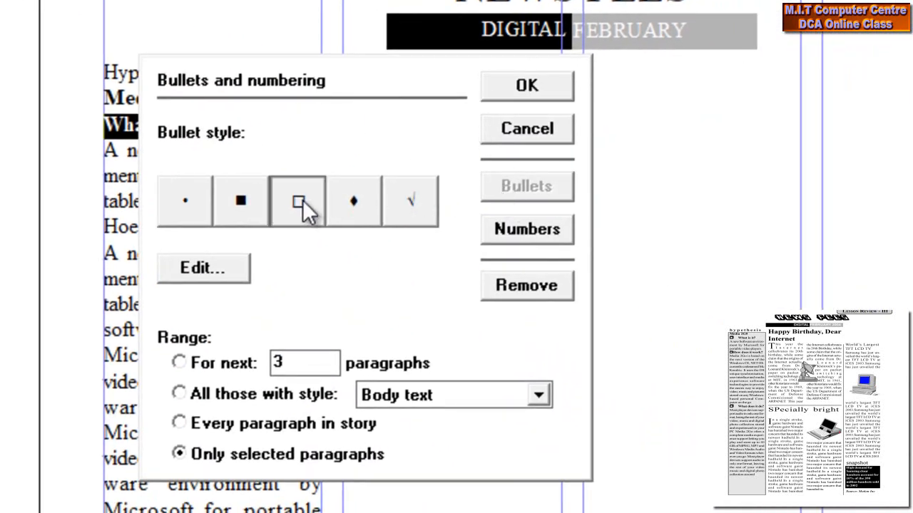
{"action": "left_click", "coordinate": [528, 89]}
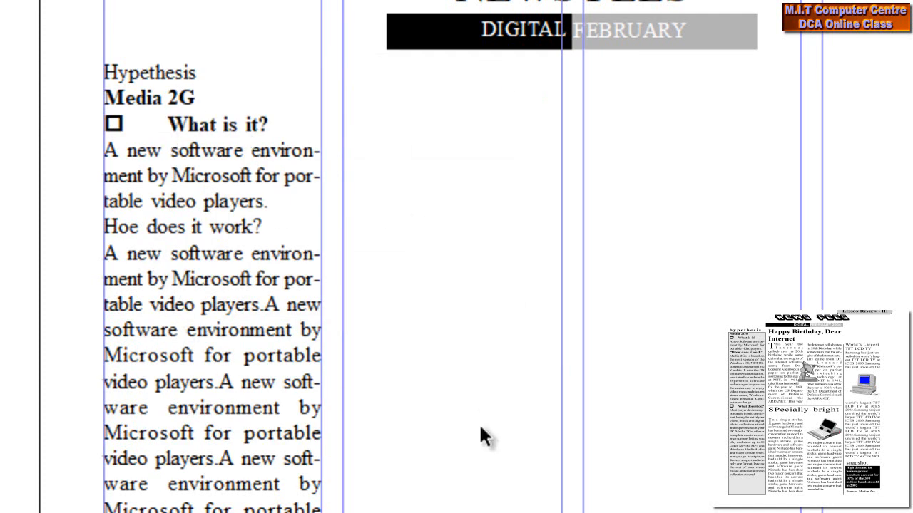
Make "Hoe does it work?" bold with a hollow-square bullet, removing the tab gap after the bullet so it fits one line
{"action": "left_click_drag", "start_coordinate": [475, 409], "coordinate": [456, 205]}
{"action": "left_click_drag", "start_coordinate": [379, 165], "coordinate": [379, 280]}
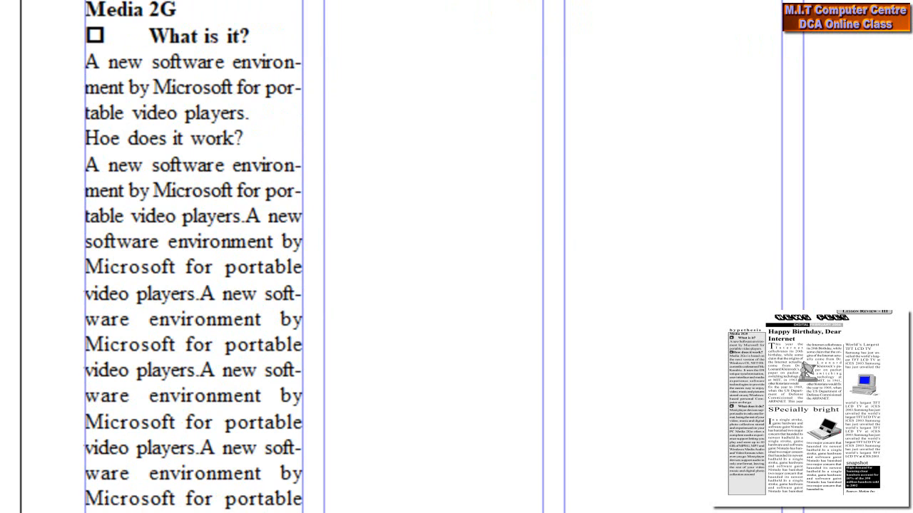
{"action": "left_click_drag", "start_coordinate": [248, 138], "coordinate": [69, 137]}
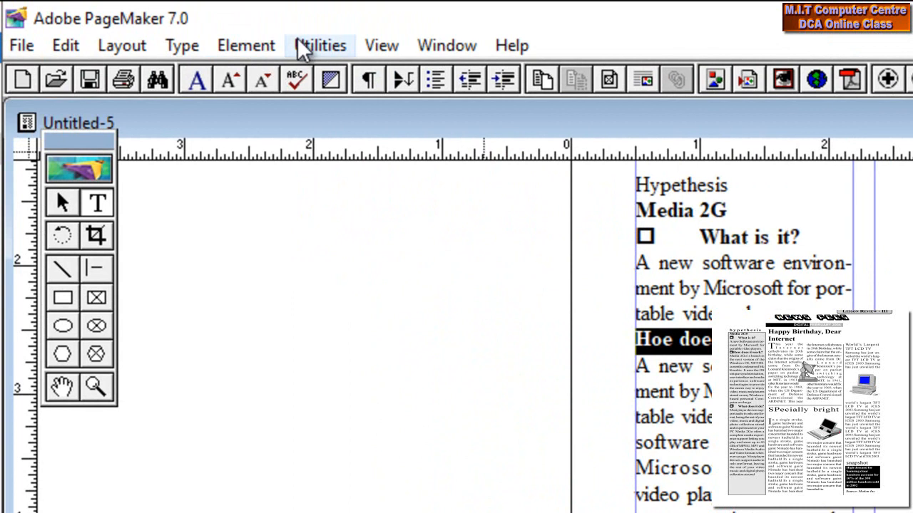
{"action": "left_click", "coordinate": [305, 48]}
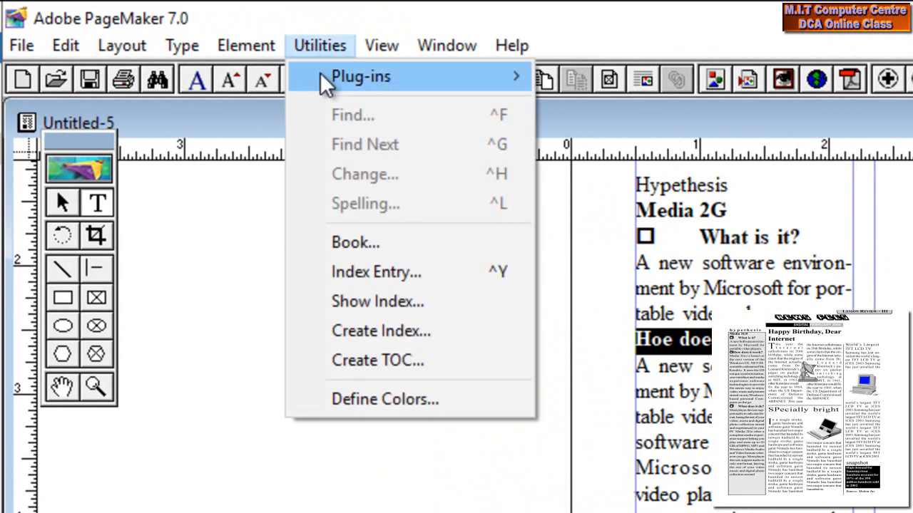
{"action": "mouse_move", "coordinate": [320, 83]}
{"action": "left_click", "coordinate": [430, 69]}
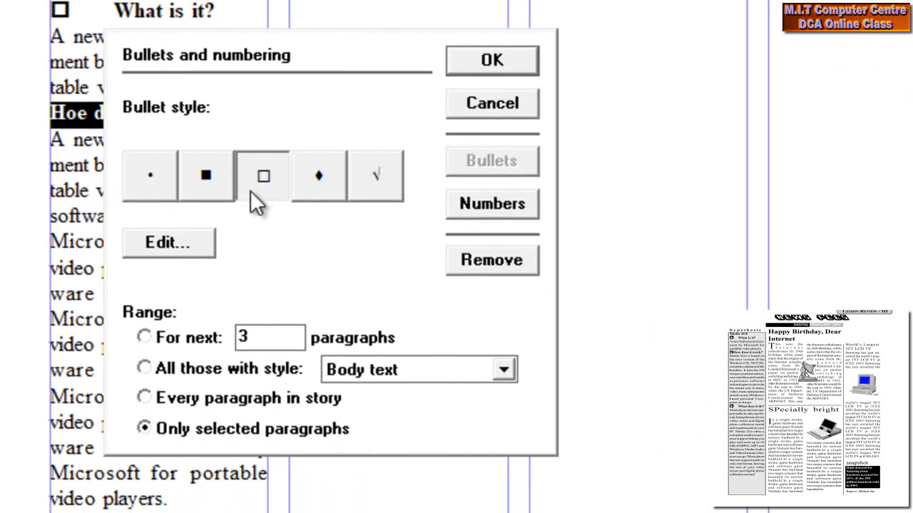
{"action": "left_click", "coordinate": [498, 62]}
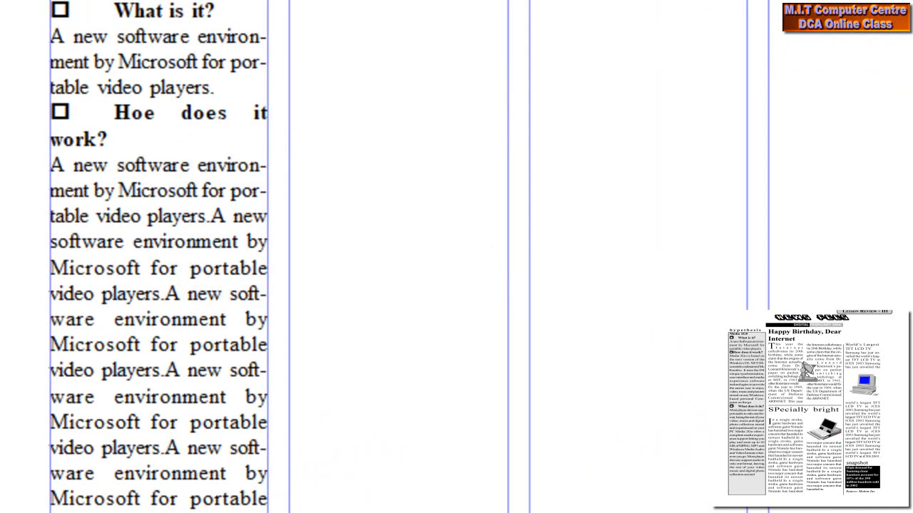
{"action": "left_click", "coordinate": [113, 112]}
{"action": "key", "text": "BackSpace"}
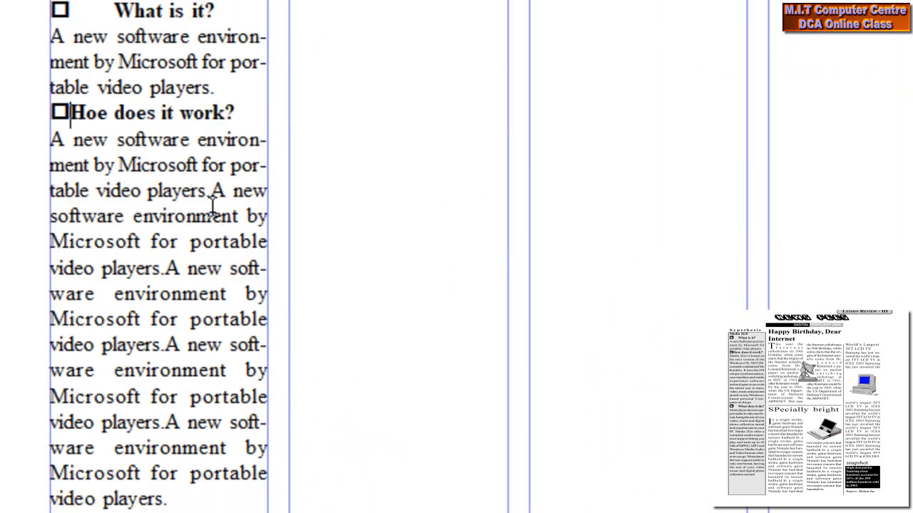
Make the "What does it do?" subheading bold and give it the same hollow-square bullet
{"action": "left_click_drag", "start_coordinate": [272, 438], "coordinate": [245, 206]}
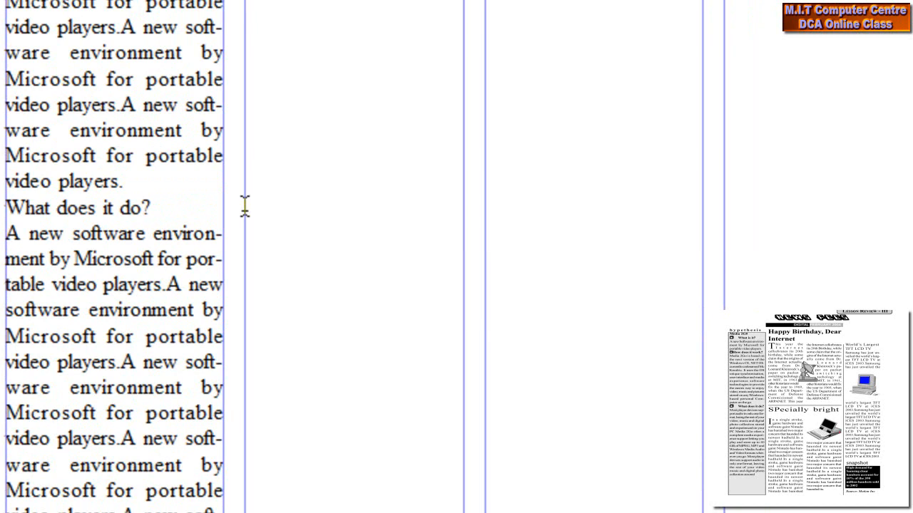
{"action": "double_click", "coordinate": [164, 209]}
{"action": "left_click_drag", "start_coordinate": [150, 209], "coordinate": [6, 209]}
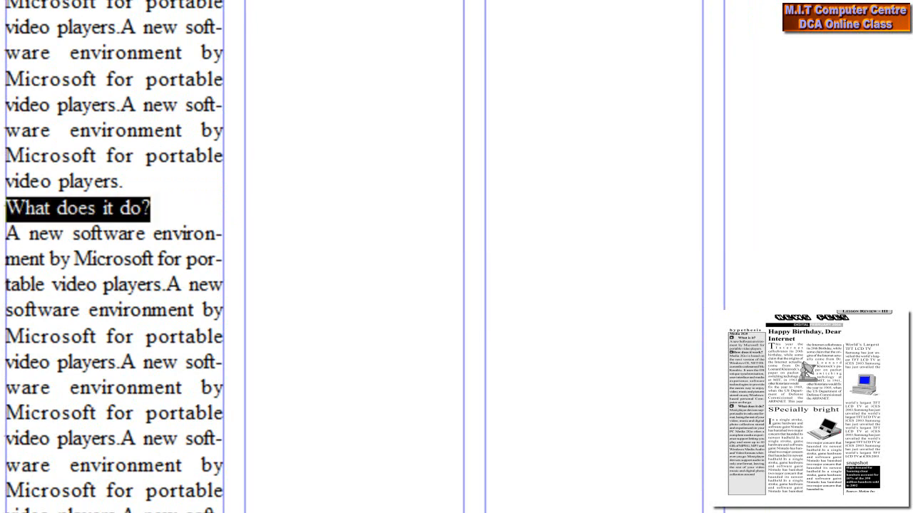
{"action": "key", "text": "ctrl+shift+b"}
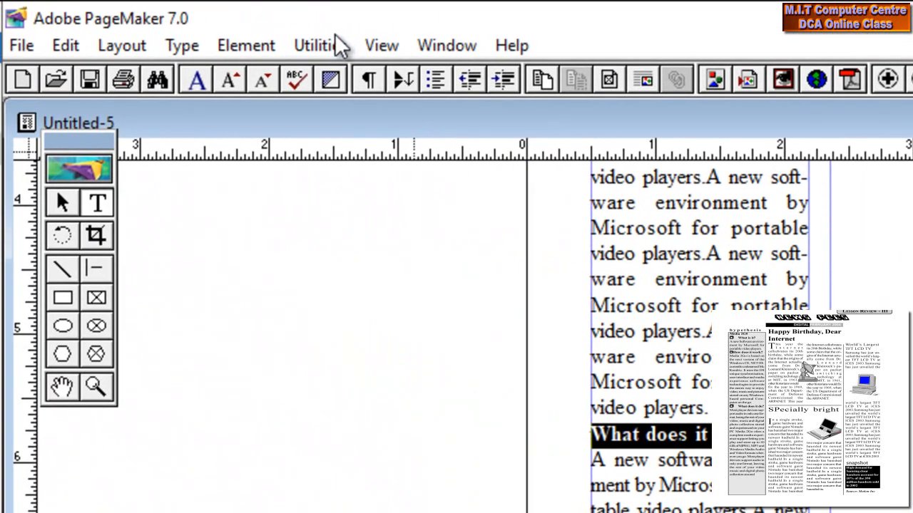
{"action": "left_click", "coordinate": [341, 45]}
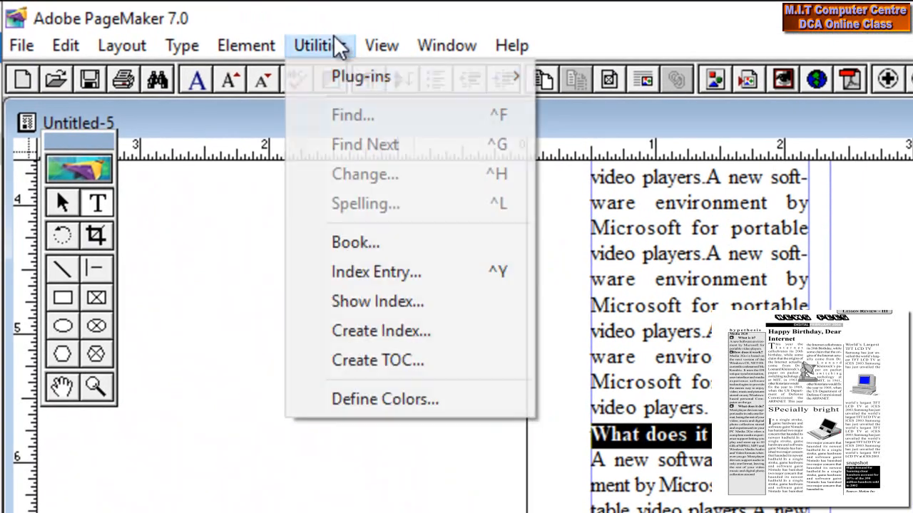
{"action": "mouse_move", "coordinate": [347, 75]}
{"action": "left_click", "coordinate": [648, 171]}
{"action": "left_click", "coordinate": [581, 75]}
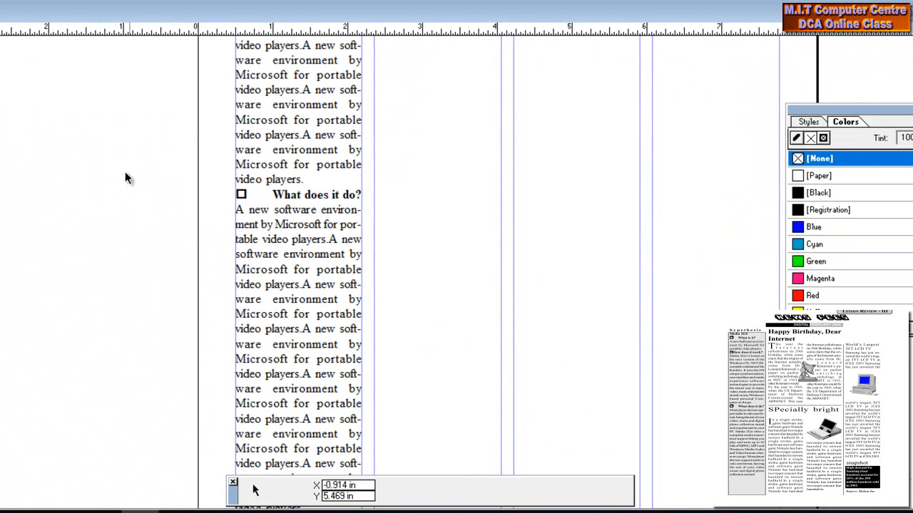
Draw a rectangle over the first column from "Media 2G" down to the bottom margin and fill it with a light grey tint of Black
{"action": "key", "text": "ctrl+0"}
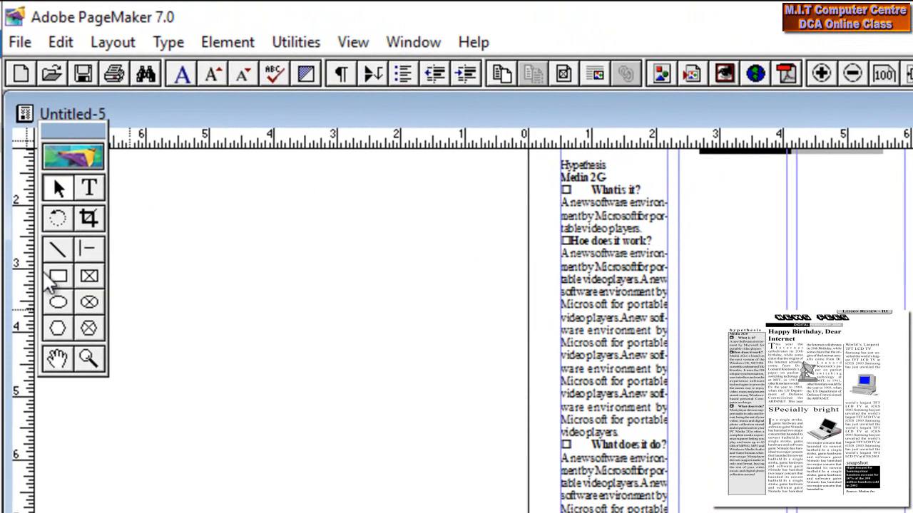
{"action": "left_click", "coordinate": [54, 276]}
{"action": "left_click_drag", "start_coordinate": [562, 172], "coordinate": [141, 503]}
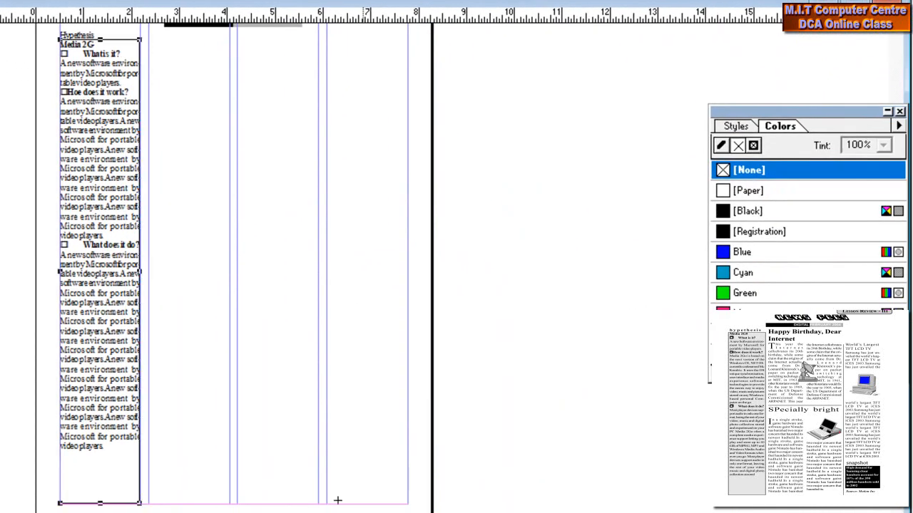
{"action": "left_click", "coordinate": [745, 209]}
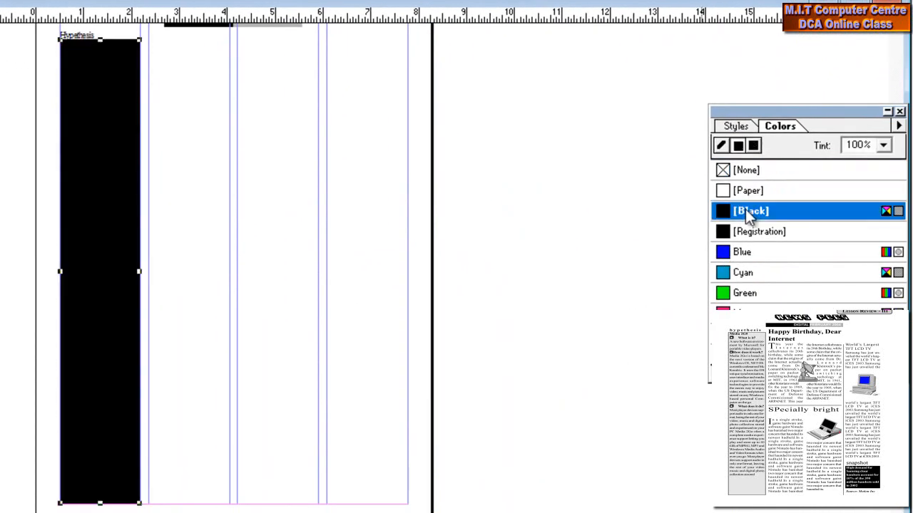
{"action": "left_click", "coordinate": [883, 144]}
{"action": "left_click_drag", "start_coordinate": [886, 183], "coordinate": [884, 249]}
{"action": "left_click", "coordinate": [854, 217]}
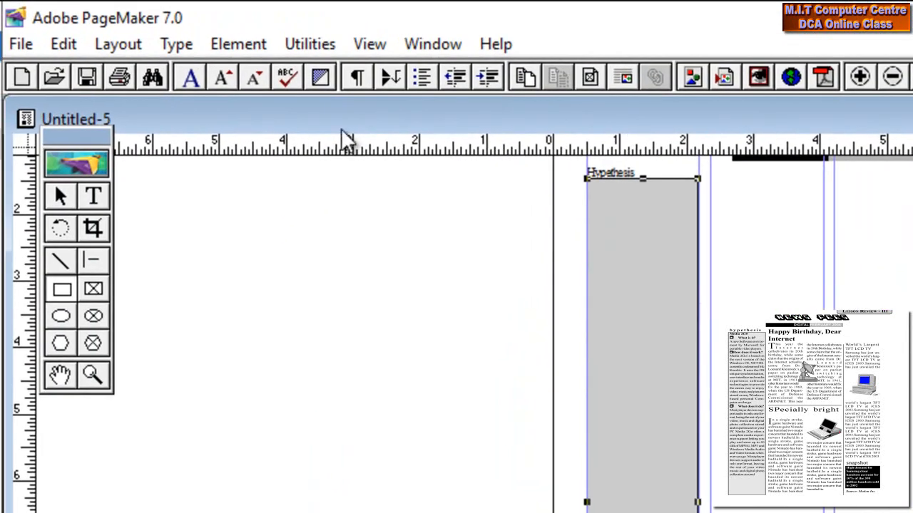
Send the grey rectangle behind the first-column text and activate the Text tool at the top of the page
{"action": "left_click", "coordinate": [258, 47]}
{"action": "mouse_move", "coordinate": [267, 205]}
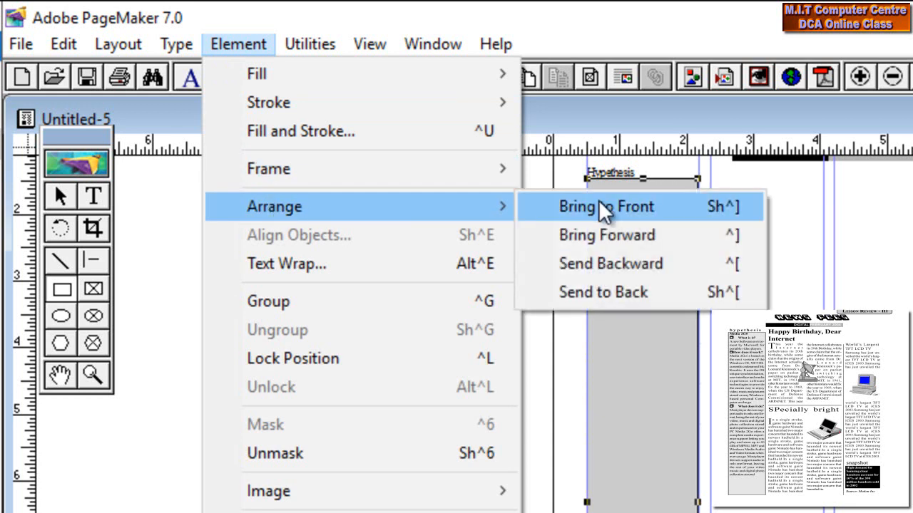
{"action": "left_click", "coordinate": [634, 298]}
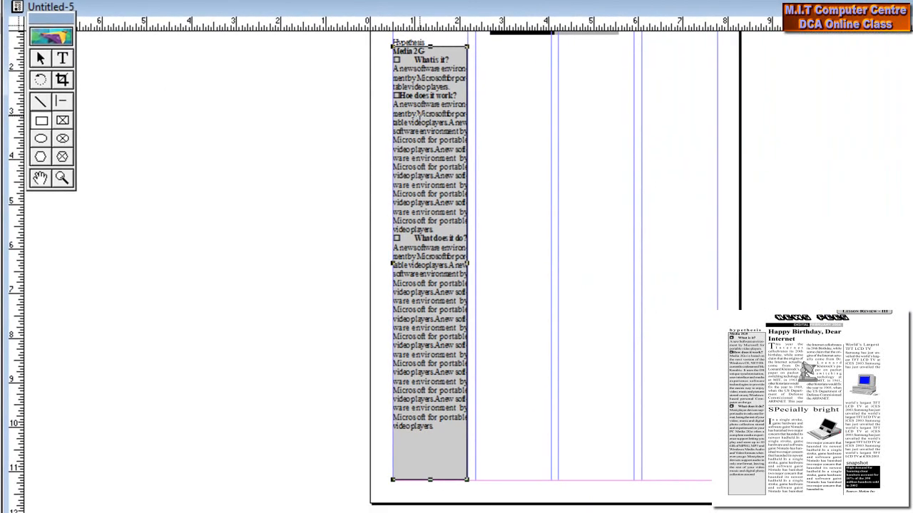
{"action": "key", "text": "ctrl+1"}
{"action": "left_click_drag", "start_coordinate": [558, 41], "coordinate": [385, 256]}
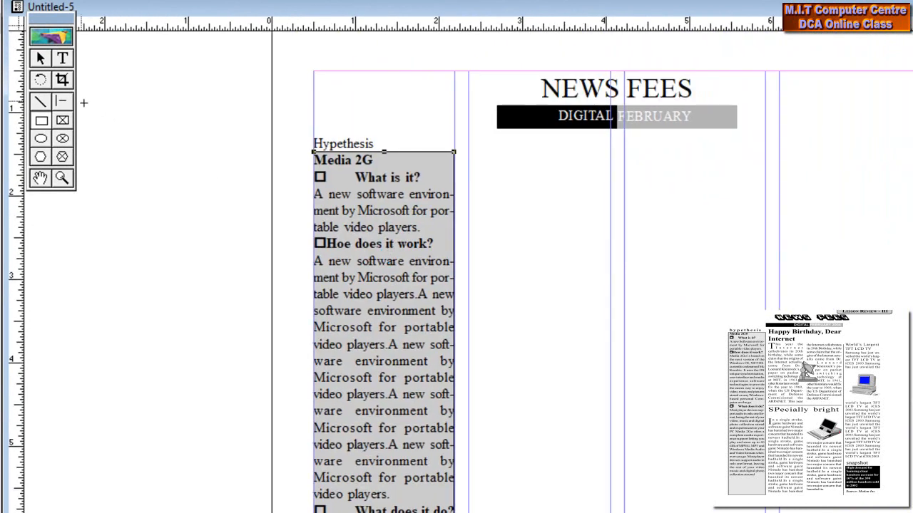
{"action": "left_click", "coordinate": [64, 61]}
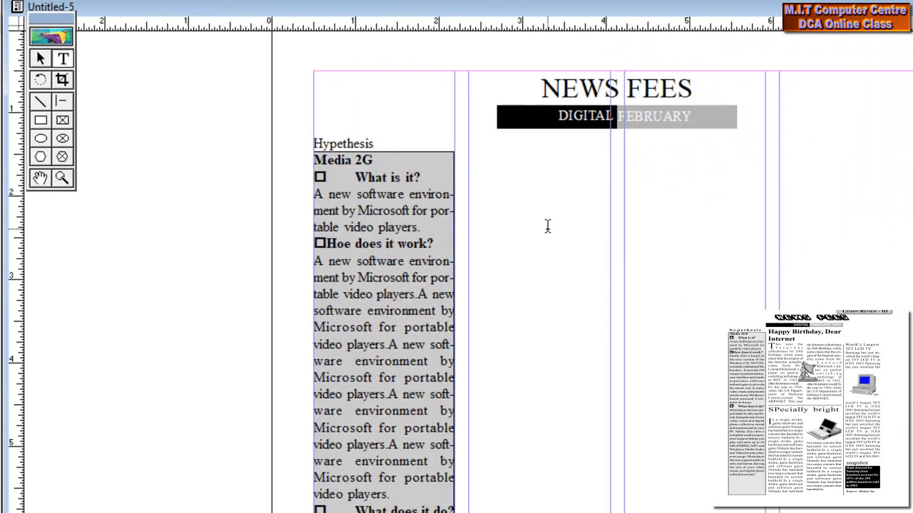
{"action": "left_click", "coordinate": [476, 158]}
{"action": "type", "text": "iysauia iuafyiuayiuf iuafhiu"}
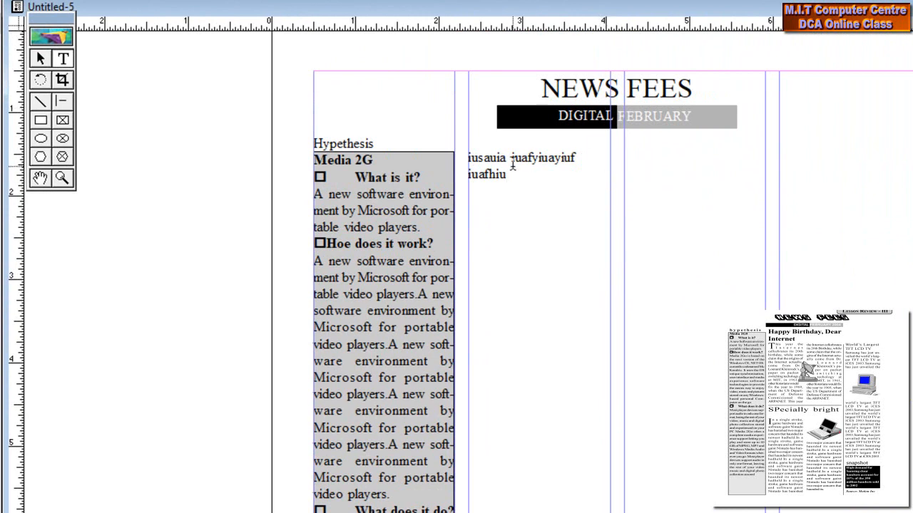
{"action": "key", "text": "BackSpace"}
{"action": "key", "text": "BackSpace"}
{"action": "key", "text": "BackSpace"}
{"action": "key", "text": "BackSpace"}
{"action": "key", "text": "BackSpace"}
{"action": "key", "text": "BackSpace"}
{"action": "key", "text": "BackSpace"}
{"action": "key", "text": "BackSpace"}
{"action": "key", "text": "BackSpace"}
{"action": "key", "text": "BackSpace"}
{"action": "key", "text": "BackSpace"}
{"action": "key", "text": "BackSpace"}
{"action": "key", "text": "BackSpace"}
{"action": "key", "text": "BackSpace"}
{"action": "key", "text": "BackSpace"}
{"action": "key", "text": "BackSpace"}
{"action": "key", "text": "BackSpace"}
{"action": "key", "text": "BackSpace"}
{"action": "key", "text": "BackSpace"}
{"action": "key", "text": "BackSpace"}
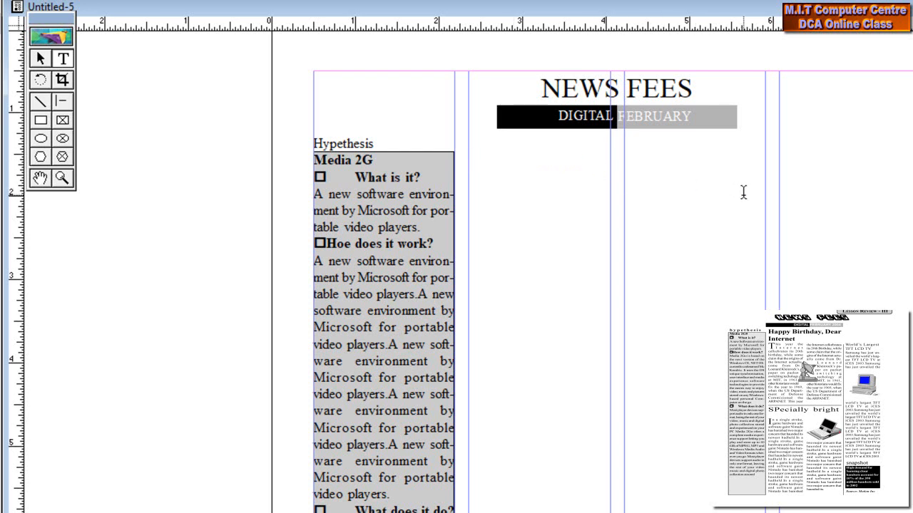
Create a text block spanning the second and third columns below the title bar, containing the headline "Happy Birthday Dear Internet"
{"action": "left_click_drag", "start_coordinate": [761, 198], "coordinate": [470, 149]}
{"action": "type", "text": "Happy Birthda"}
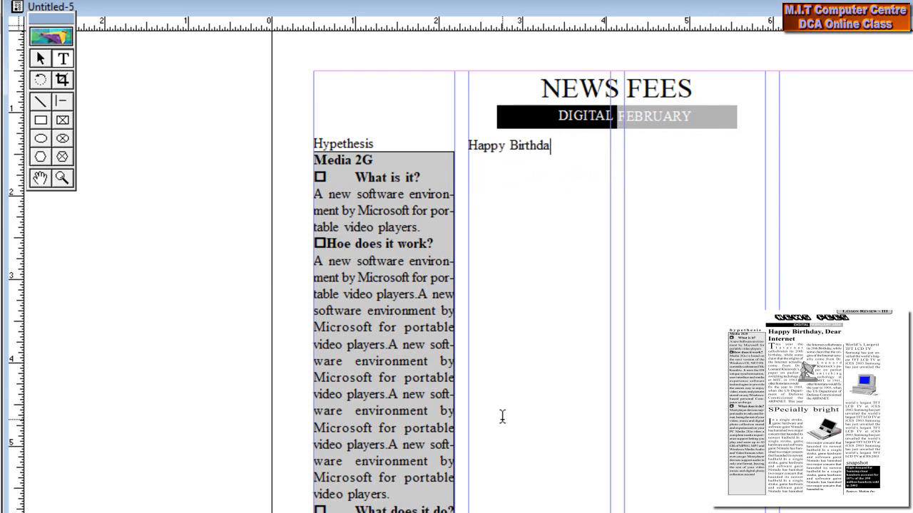
{"action": "type", "text": "y Dear "}
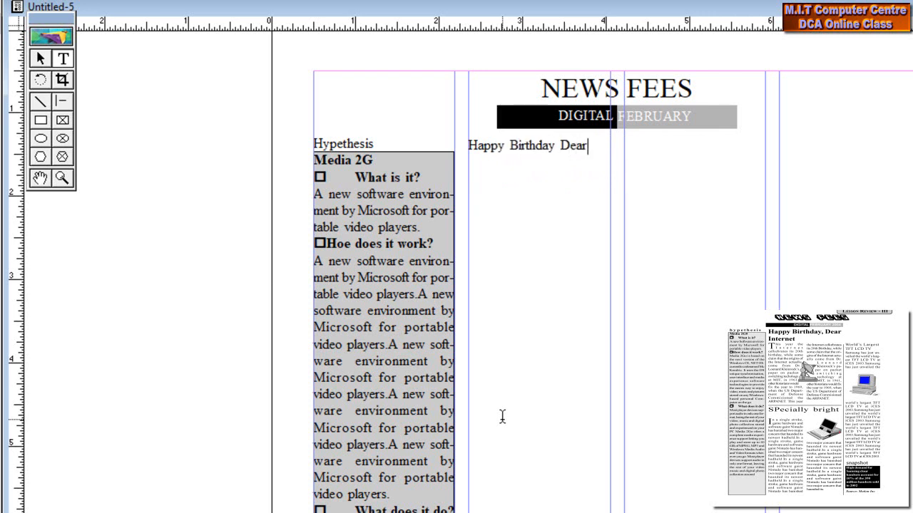
{"action": "type", "text": "Internet"}
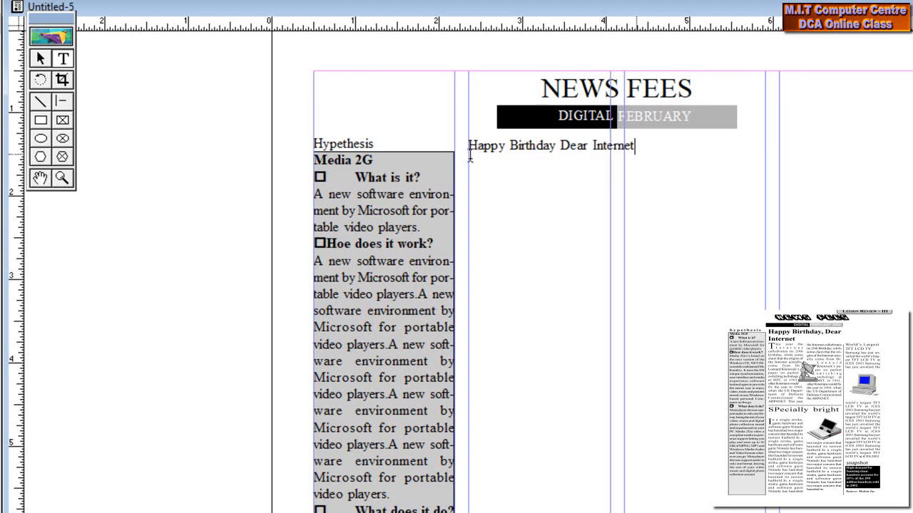
Enlarge the whole "Happy Birthday Dear Internet" headline until it wraps onto two lines across the second and third columns
{"action": "key", "text": "ctrl+a"}
{"action": "key", "text": "ctrl+shift+period"}
{"action": "key", "text": "ctrl+shift+period"}
{"action": "key", "text": "ctrl+shift+period"}
{"action": "key", "text": "ctrl+shift+period"}
{"action": "key", "text": "ctrl+shift+period"}
{"action": "key", "text": "ctrl+shift+period"}
{"action": "key", "text": "ctrl+shift+period"}
{"action": "key", "text": "ctrl+shift+period"}
{"action": "key", "text": "ctrl+shift+period"}
{"action": "key", "text": "ctrl+shift+period"}
{"action": "key", "text": "ctrl+shift+period"}
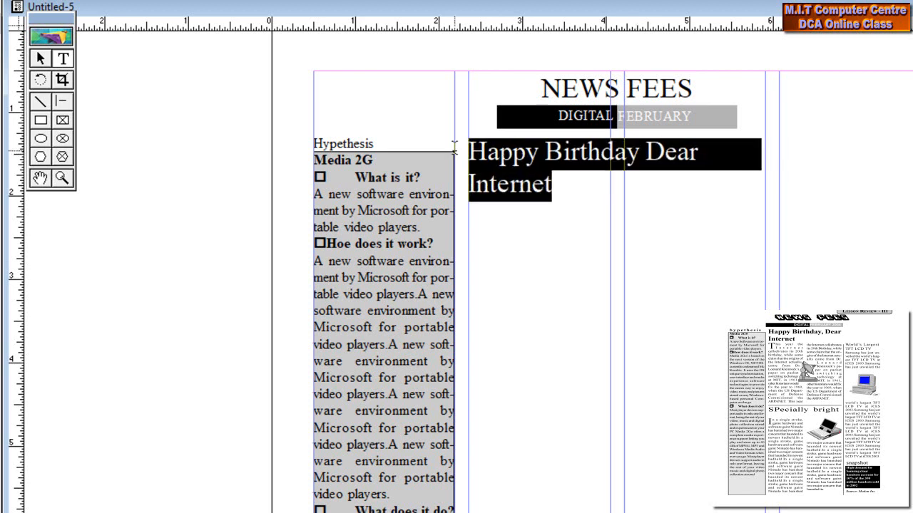
Fill the second and third columns below the headline with "A new software environment by Microsoft for portable video players.", repeated six times in each
{"action": "left_click", "coordinate": [470, 227]}
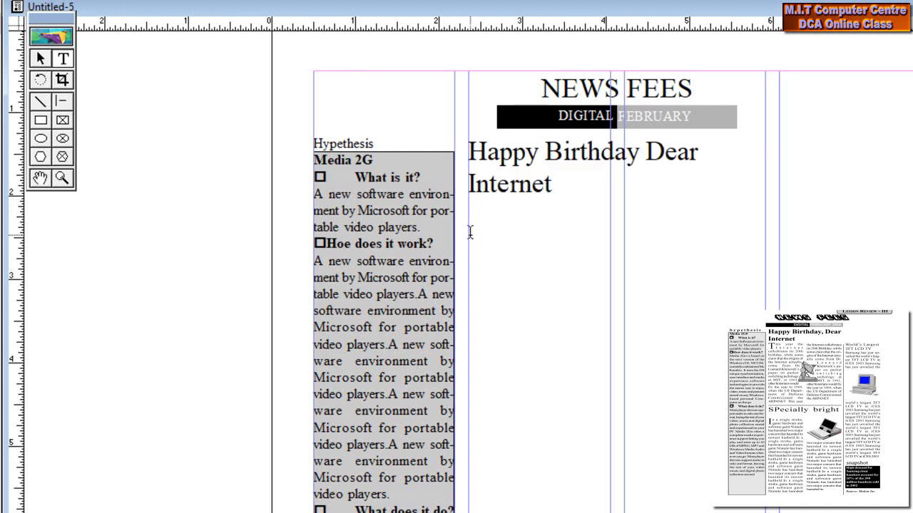
{"action": "type", "text": "A new software environment by Microsoft for portable video players.A new software environment by Microsoft for portable video players.A new software environment by Microsoft for portable video players.A new software environment by Microsoft for portable video players.A new software environment by Microsoft for portable video players.A new software environment by Microsoft for portable video players."}
{"action": "left_click_drag", "start_coordinate": [525, 289], "coordinate": [411, 196]}
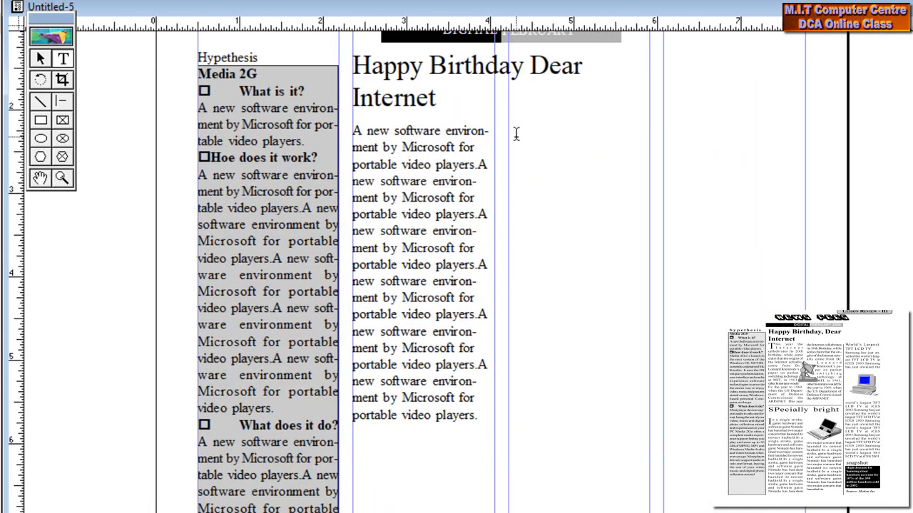
{"action": "left_click", "coordinate": [551, 175]}
{"action": "type", "text": "A new software environment by Microsoft for portable video players.A new software environment by Microsoft for portable video players.A new software environment by Microsoft for portable video players.A new software environment by Microsoft for portable video players.A new software environment by Microsoft for portable video players.A new software environment by Microsoft for portable video players."}
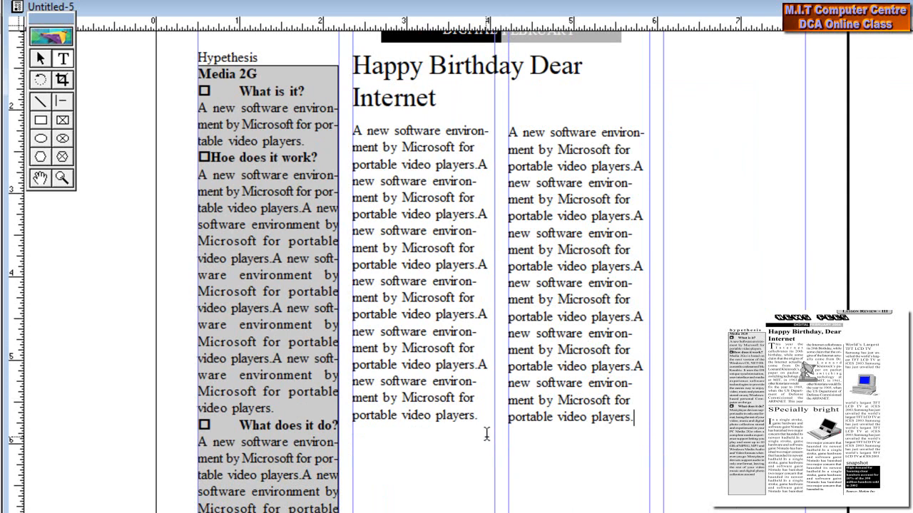
Justify the article text in both the second and third columns below the "Happy Birthday Dear Internet" headline
{"action": "left_click_drag", "start_coordinate": [477, 417], "coordinate": [343, 135]}
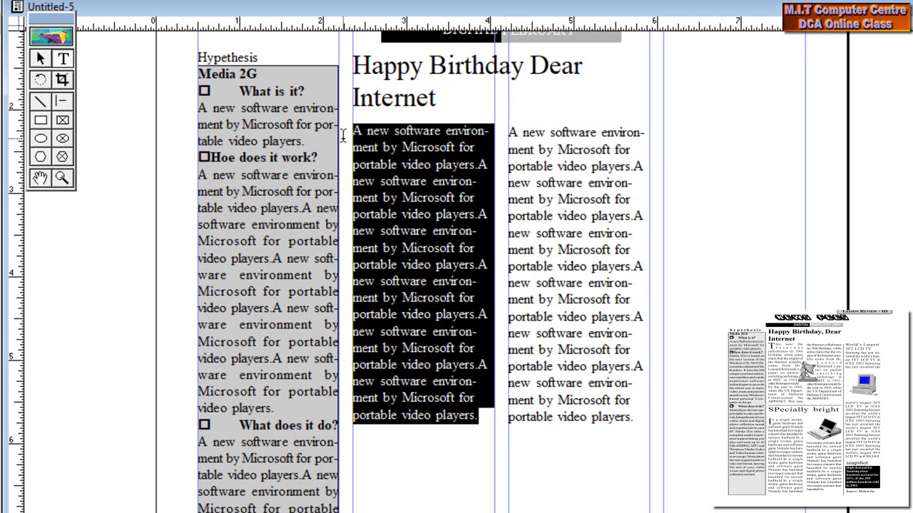
{"action": "key", "text": "ctrl+shift+j"}
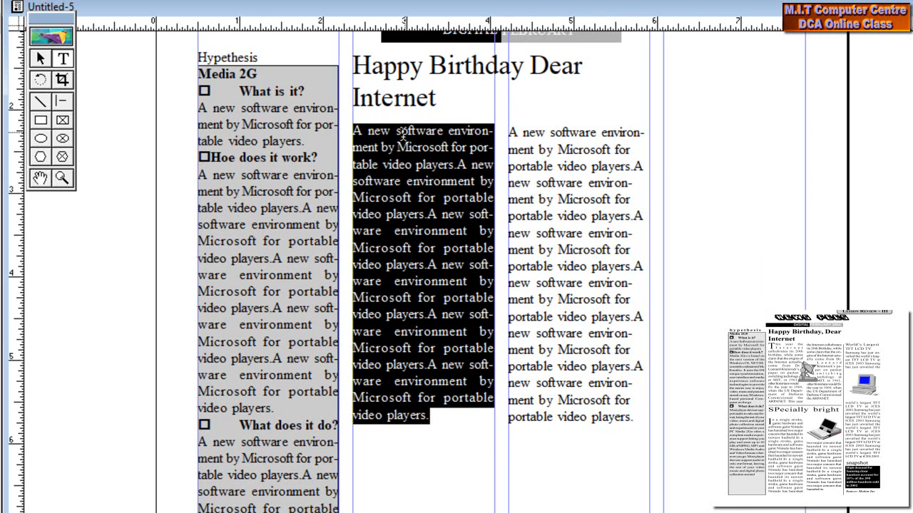
{"action": "left_click", "coordinate": [505, 134]}
{"action": "left_click_drag", "start_coordinate": [506, 134], "coordinate": [639, 417]}
{"action": "key", "text": "ctrl+shift+j"}
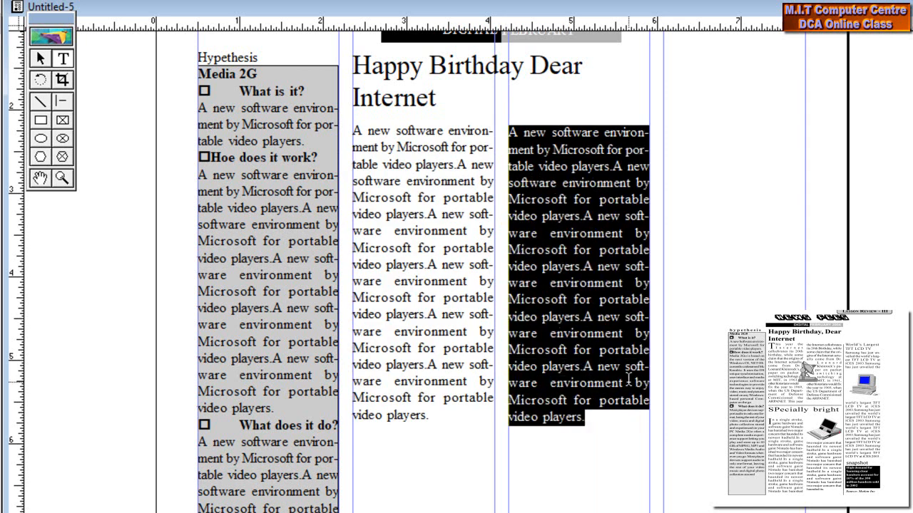
{"action": "left_click", "coordinate": [675, 332]}
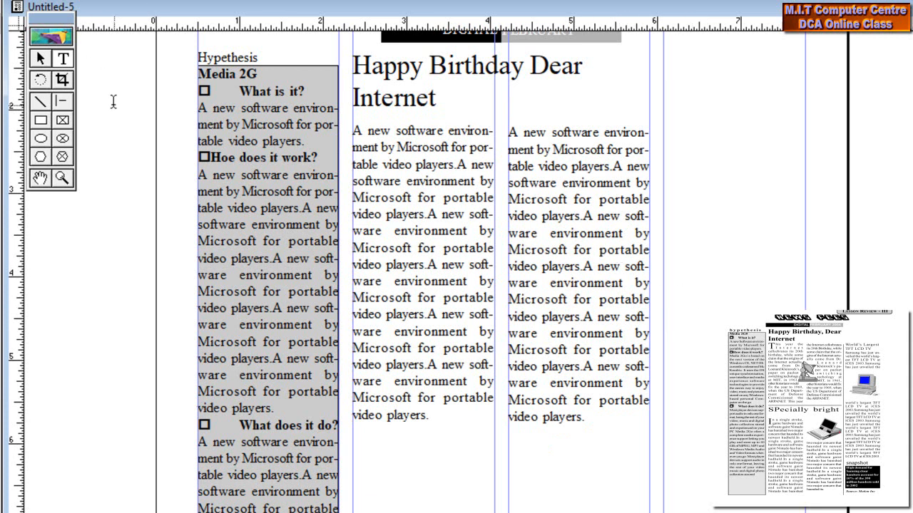
Place the Light-Brown-Streaks photo as an independent graphic, straddling the gap between the second and third columns of the article
{"action": "left_click", "coordinate": [42, 62]}
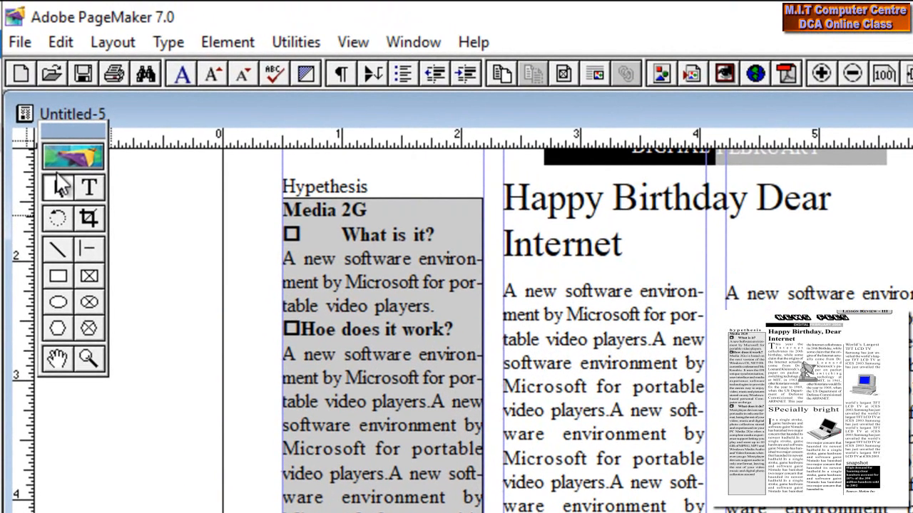
{"action": "left_click", "coordinate": [62, 42]}
{"action": "mouse_move", "coordinate": [33, 46]}
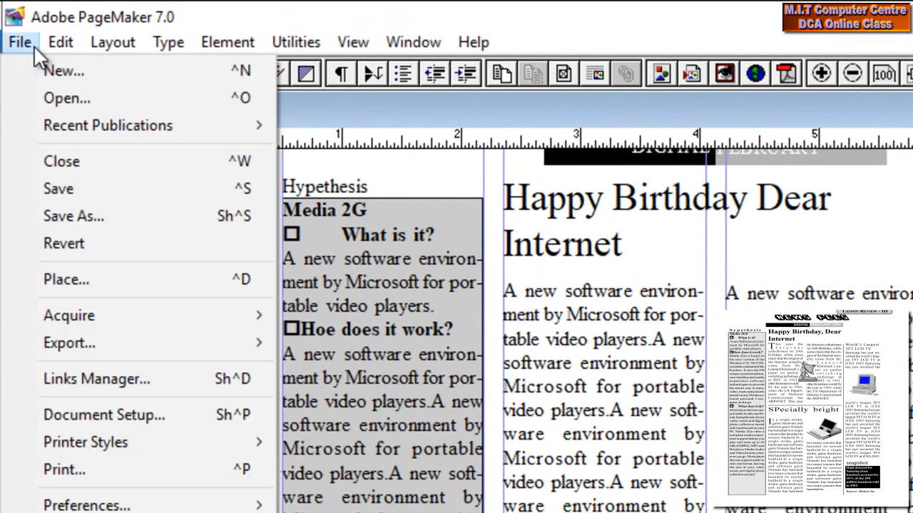
{"action": "left_click", "coordinate": [84, 278]}
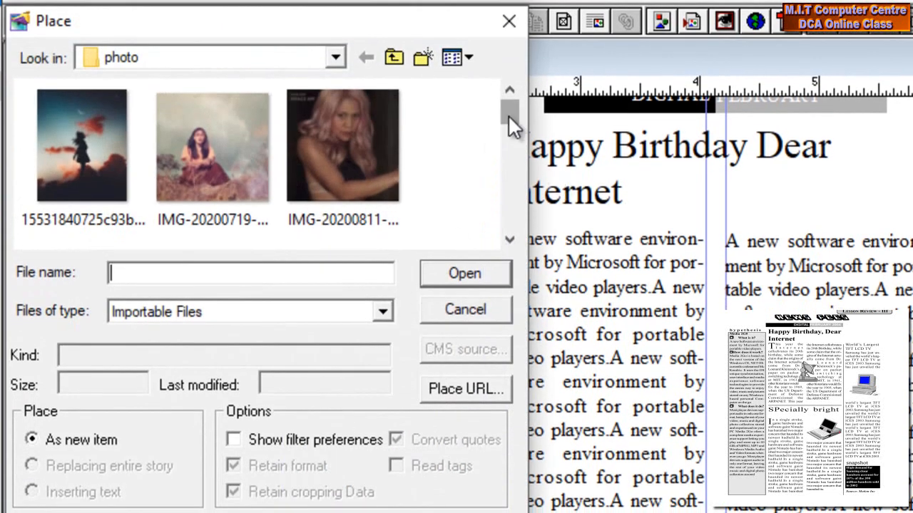
{"action": "left_click_drag", "start_coordinate": [508, 115], "coordinate": [512, 238]}
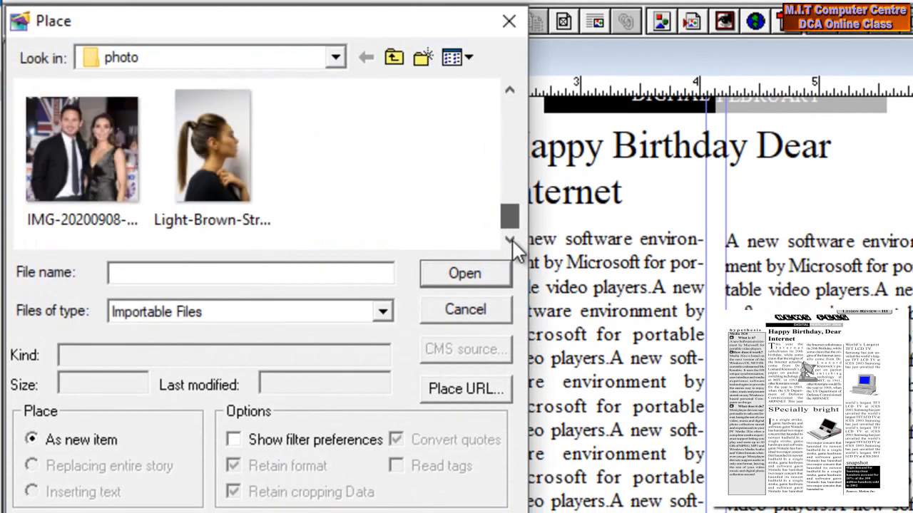
{"action": "left_click", "coordinate": [209, 166]}
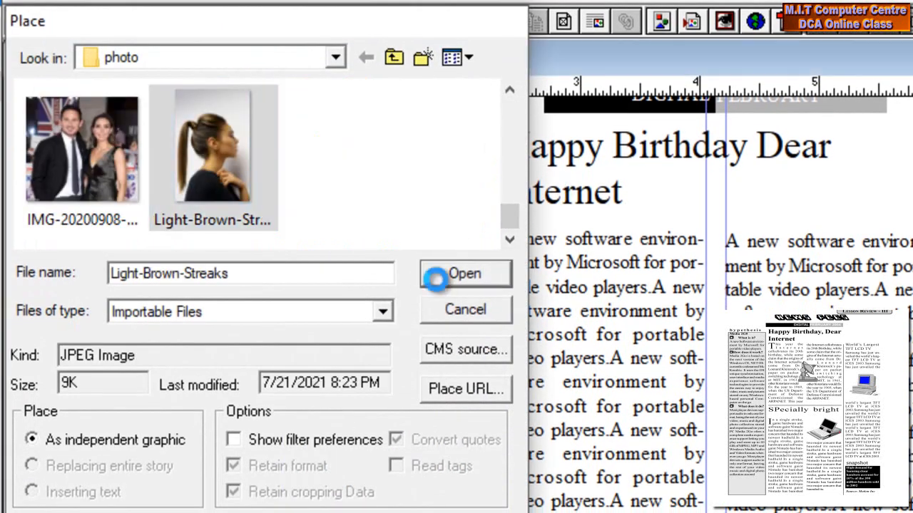
{"action": "left_click", "coordinate": [436, 279]}
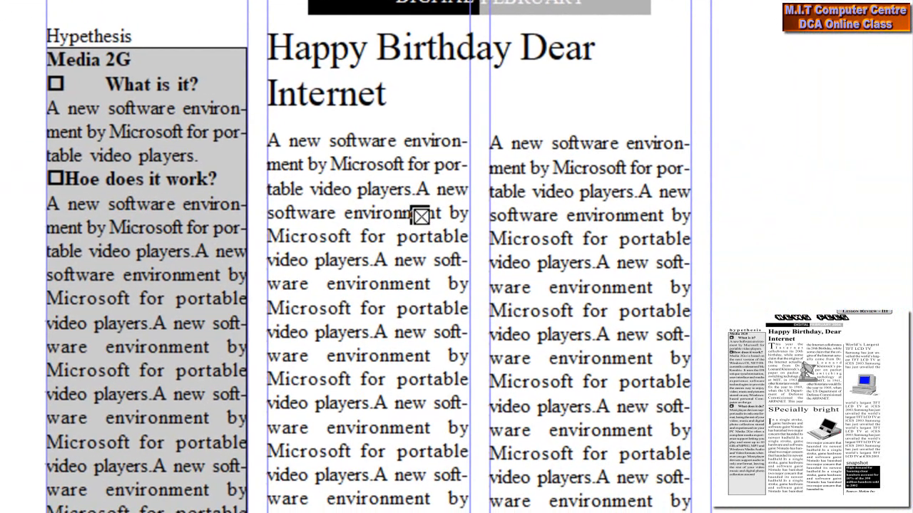
{"action": "left_click_drag", "start_coordinate": [411, 207], "coordinate": [521, 348]}
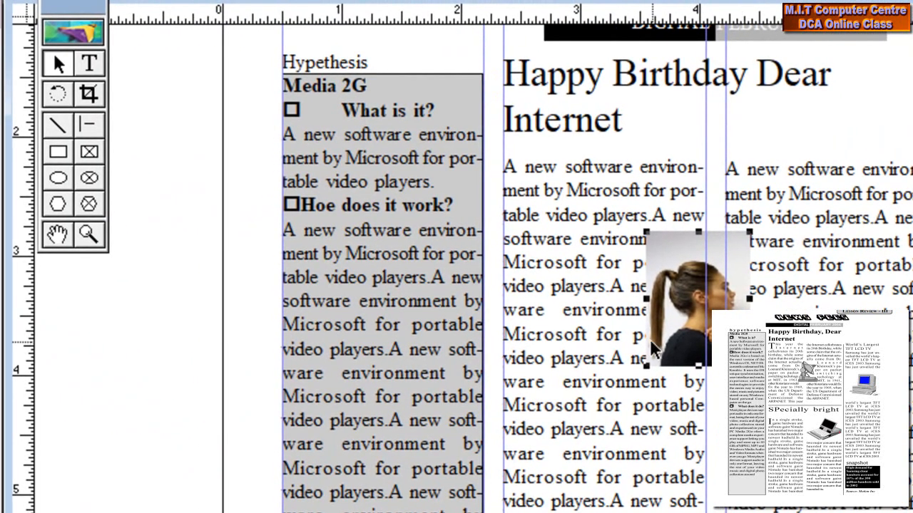
Trace a closed polygon around the woman's silhouette in the placed photo, following her hair, face, hand and shoulders
{"action": "left_click", "coordinate": [65, 204]}
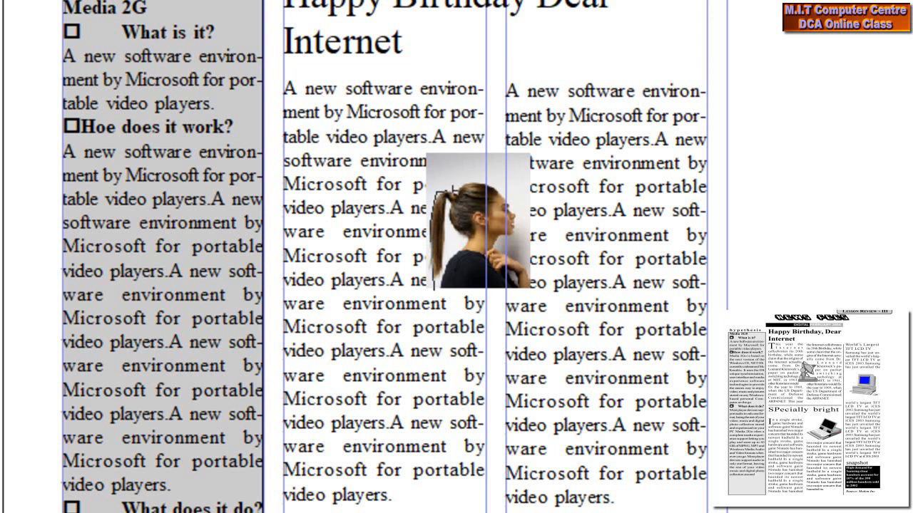
{"action": "left_click", "coordinate": [455, 189]}
{"action": "left_click", "coordinate": [509, 196]}
{"action": "left_click", "coordinate": [518, 226]}
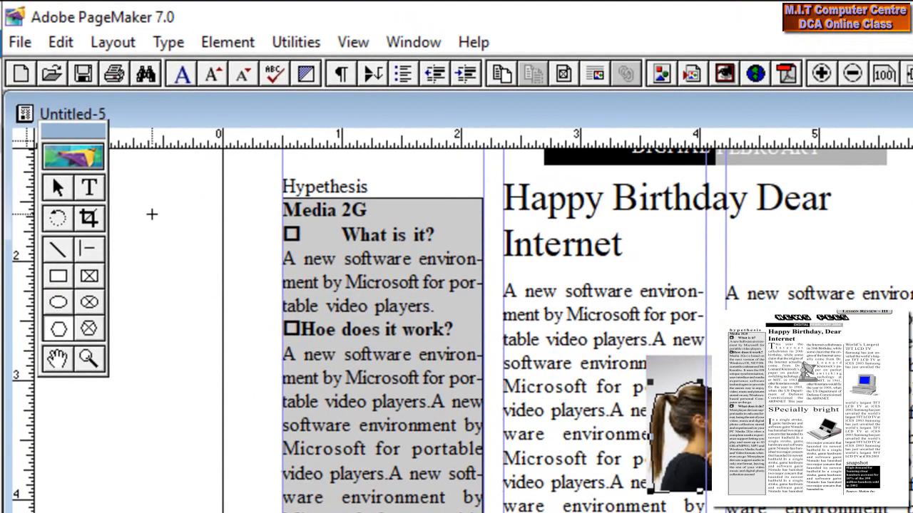
Select the placed photo together with the traced polygon outline and group them
{"action": "left_click", "coordinate": [45, 175]}
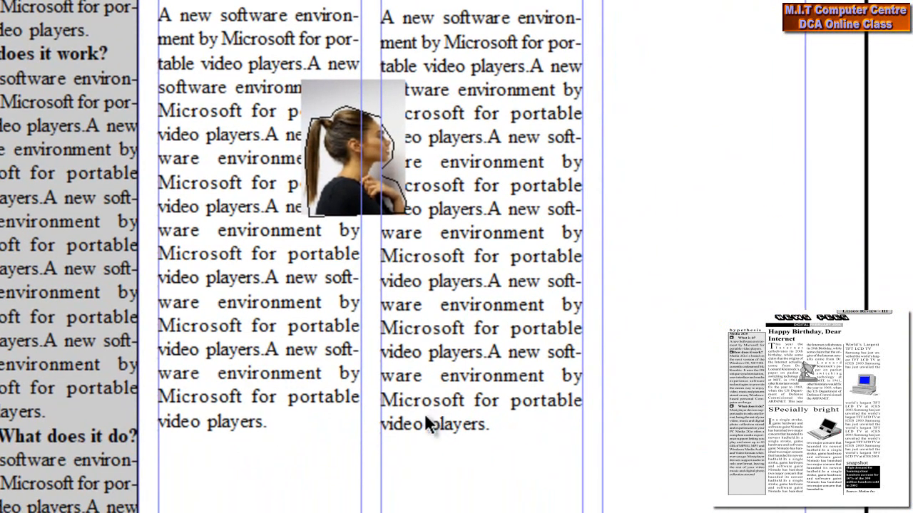
{"action": "left_click_drag", "start_coordinate": [641, 277], "coordinate": [204, 45]}
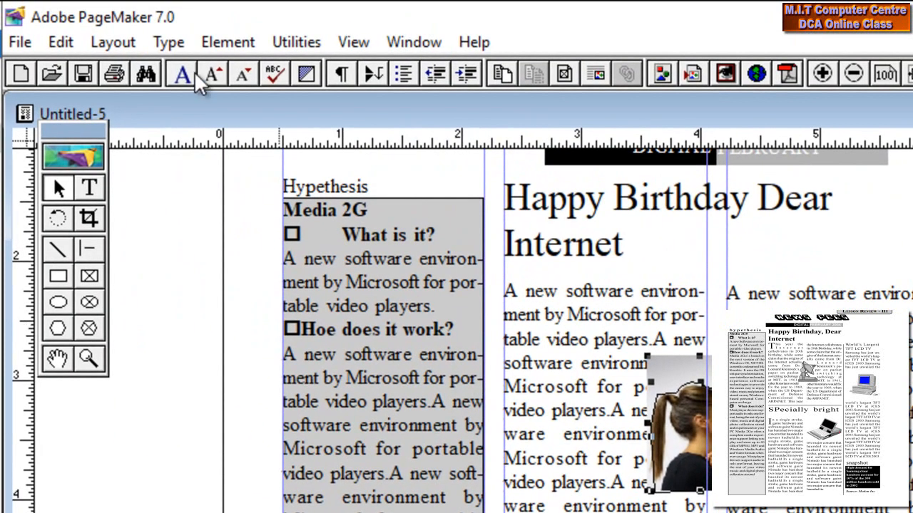
{"action": "left_click", "coordinate": [213, 46]}
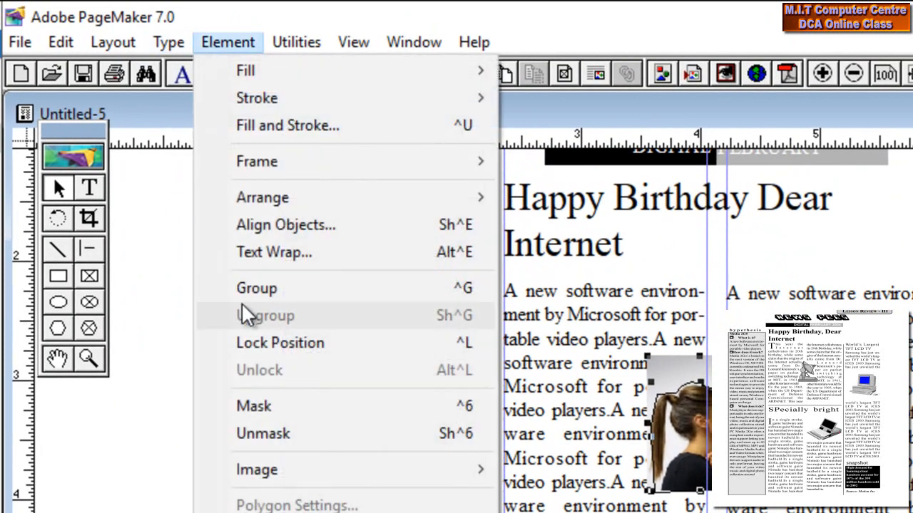
{"action": "left_click", "coordinate": [250, 291]}
Mask the photo with the traced polygon and set the outline's colour to [None]
{"action": "left_click", "coordinate": [237, 43]}
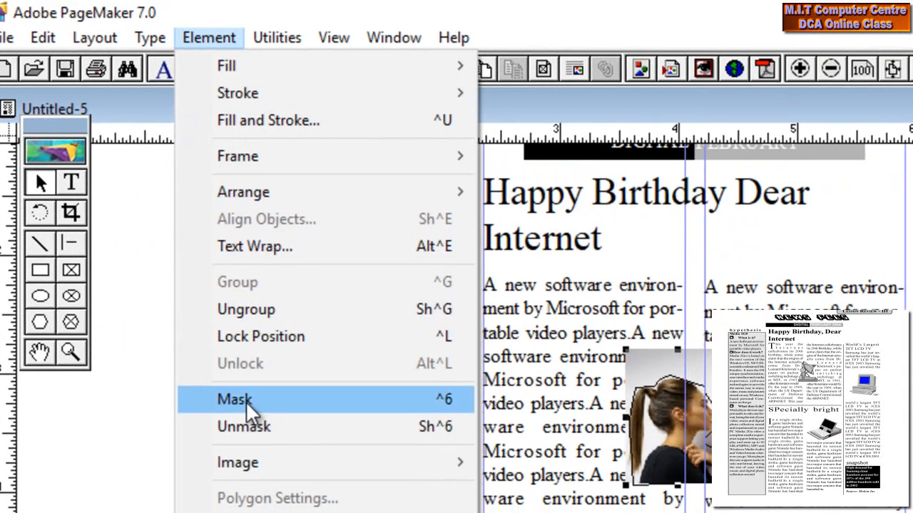
{"action": "left_click", "coordinate": [246, 401]}
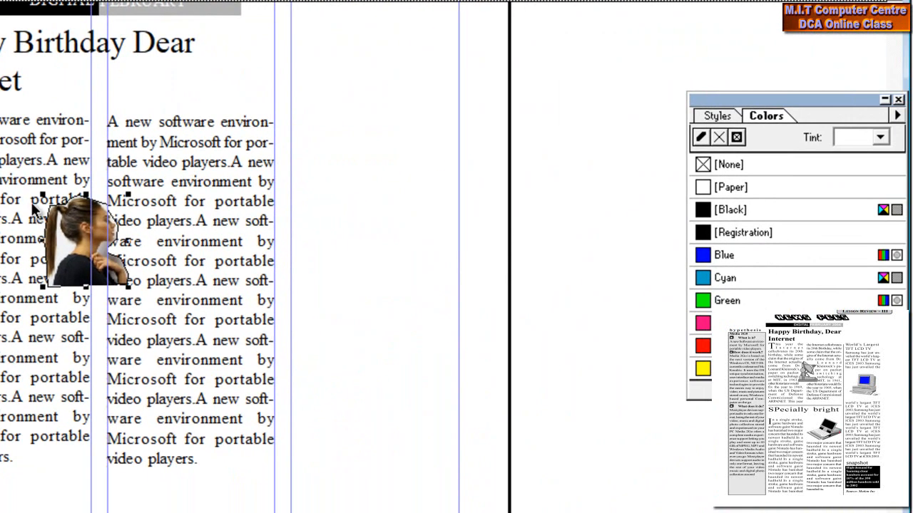
{"action": "left_click", "coordinate": [705, 164]}
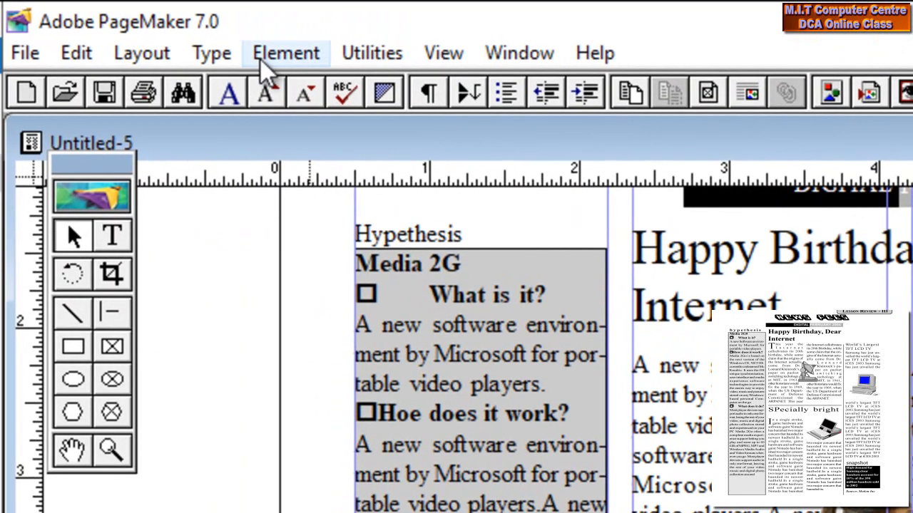
Turn on text wrap for the masked photo so the article text flows around the graphic
{"action": "left_click", "coordinate": [271, 55]}
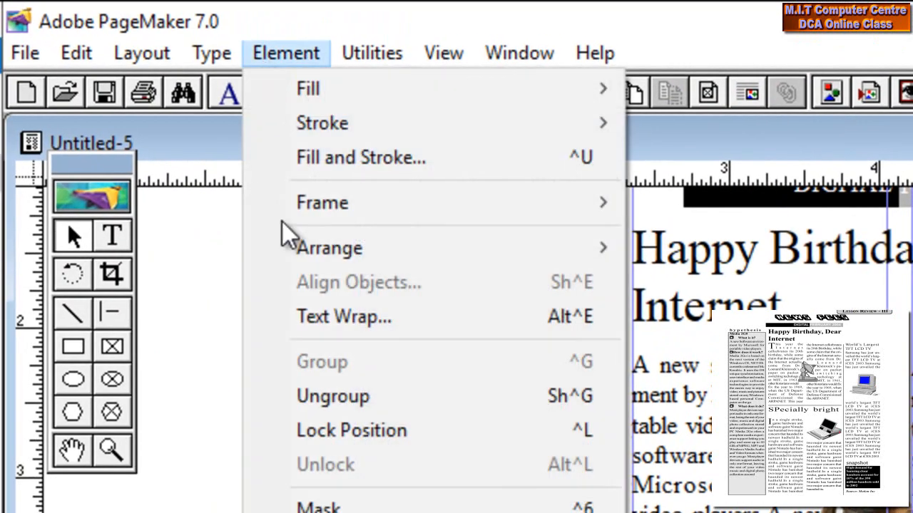
{"action": "left_click", "coordinate": [321, 317]}
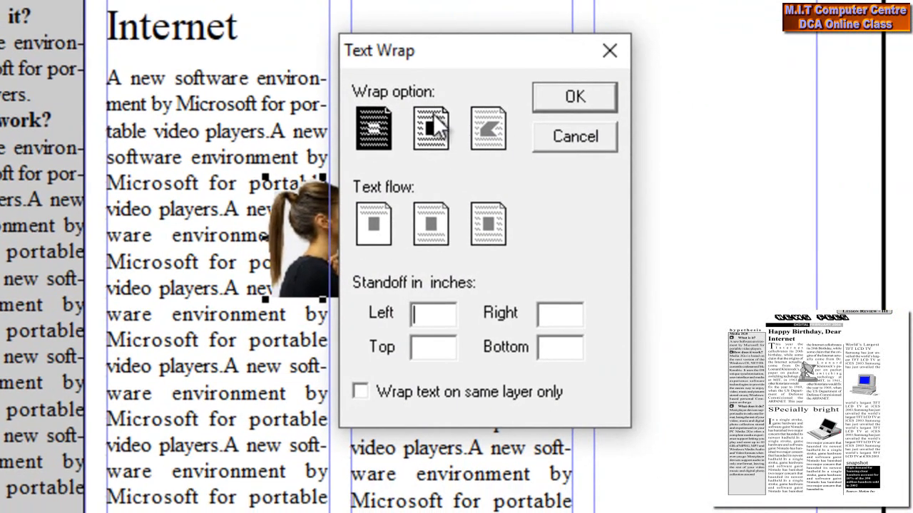
{"action": "left_click", "coordinate": [433, 118]}
{"action": "left_click", "coordinate": [553, 100]}
Reshape the photo's text wrap boundary to follow the woman's head, face and shoulders closely
{"action": "left_click", "coordinate": [322, 154]}
{"action": "left_click_drag", "start_coordinate": [243, 153], "coordinate": [265, 199]}
{"action": "left_click_drag", "start_coordinate": [399, 154], "coordinate": [369, 273]}
{"action": "left_click_drag", "start_coordinate": [357, 320], "coordinate": [368, 298]}
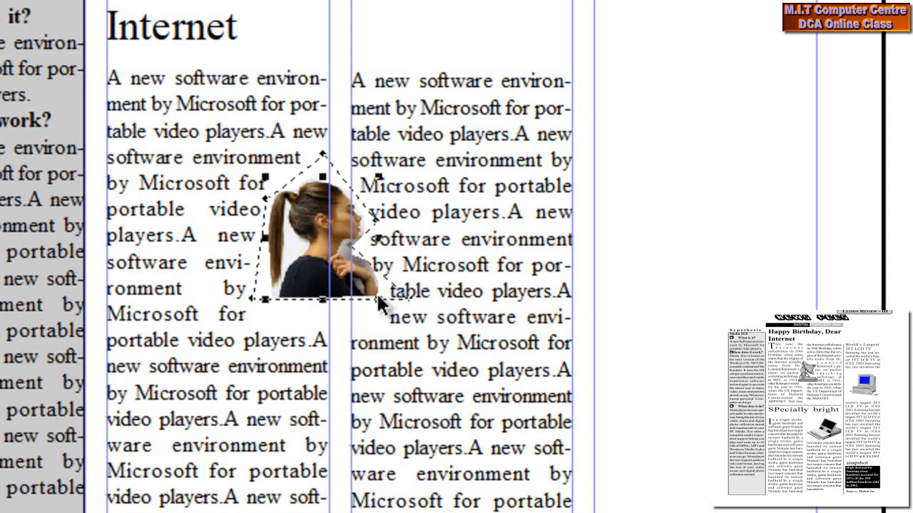
{"action": "left_click", "coordinate": [732, 302]}
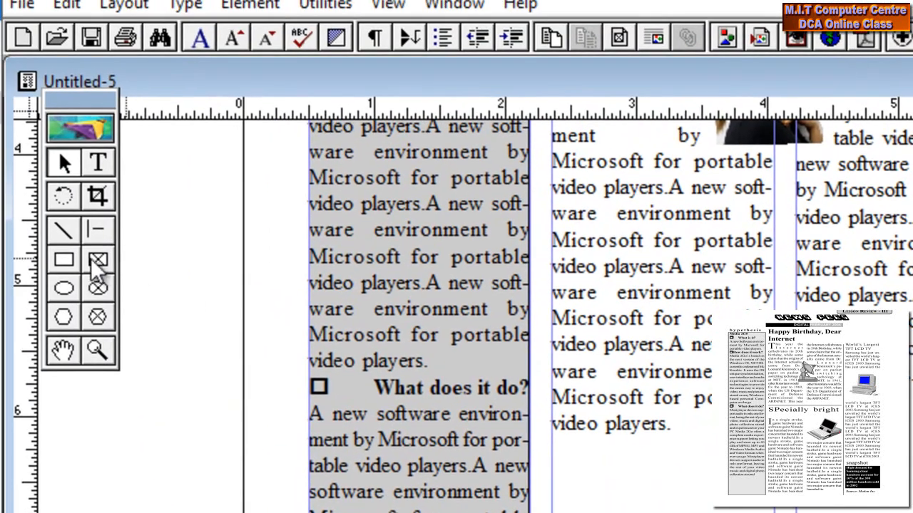
Draw a straight horizontal line below the article, spanning the second and third columns
{"action": "left_click", "coordinate": [97, 229]}
{"action": "left_click_drag", "start_coordinate": [555, 442], "coordinate": [657, 458]}
{"action": "mouse_move", "coordinate": [420, 165]}
{"action": "left_mouse_down"}
{"action": "mouse_move", "coordinate": [735, 162]}
{"action": "mouse_move", "coordinate": [779, 171]}
{"action": "left_mouse_up"}
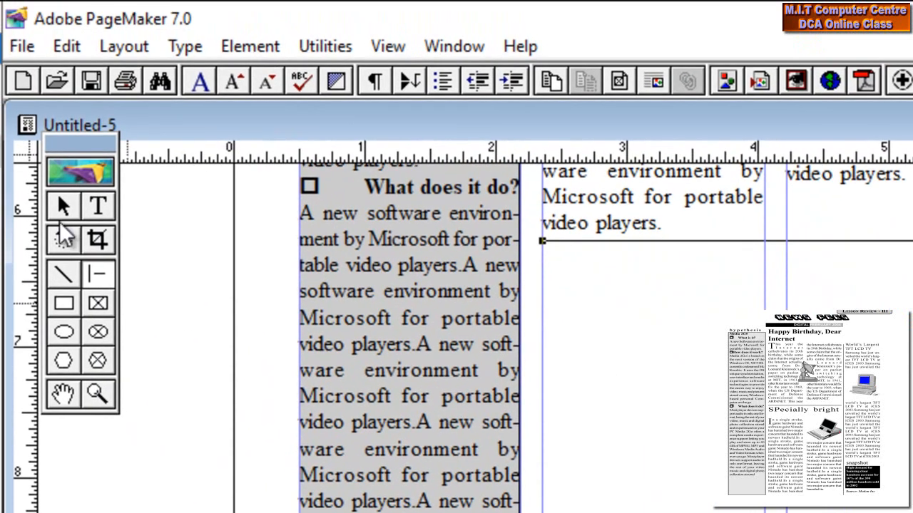
Create a text block across the second and third columns below the horizontal line, containing the headline "Specially bright"
{"action": "left_click", "coordinate": [101, 207]}
{"action": "left_click_drag", "start_coordinate": [546, 262], "coordinate": [576, 306]}
{"action": "left_click_drag", "start_coordinate": [156, 110], "coordinate": [590, 145]}
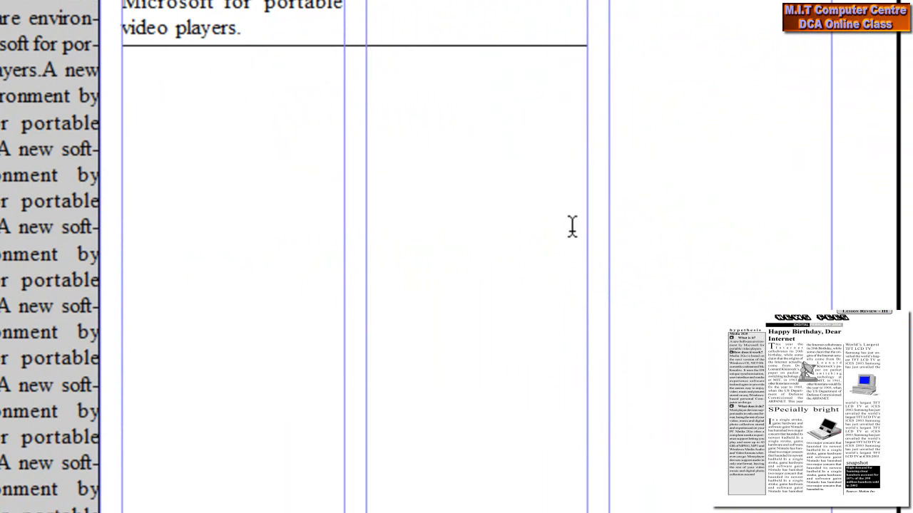
{"action": "type", "text": "Specially bright"}
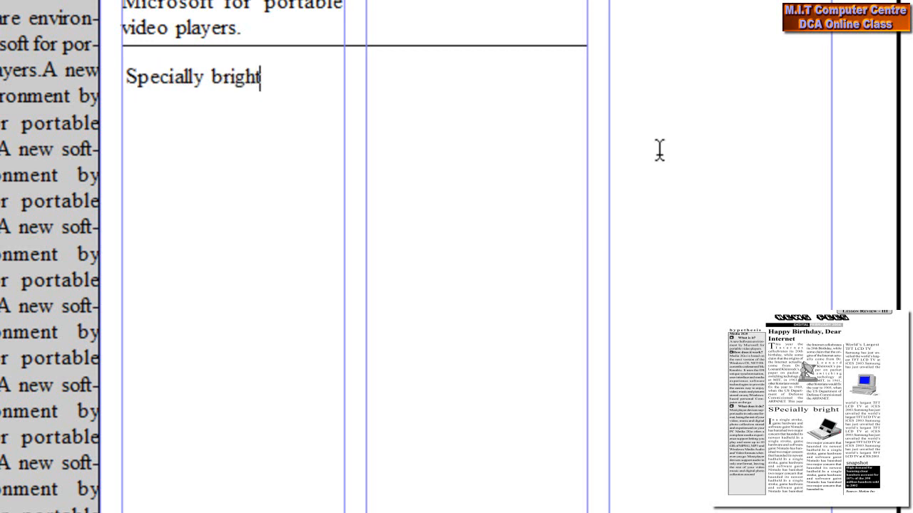
Enlarge the "Specially bright" headline in repeated size increments until it spans most of the second and third columns
{"action": "left_click_drag", "start_coordinate": [338, 74], "coordinate": [54, 82]}
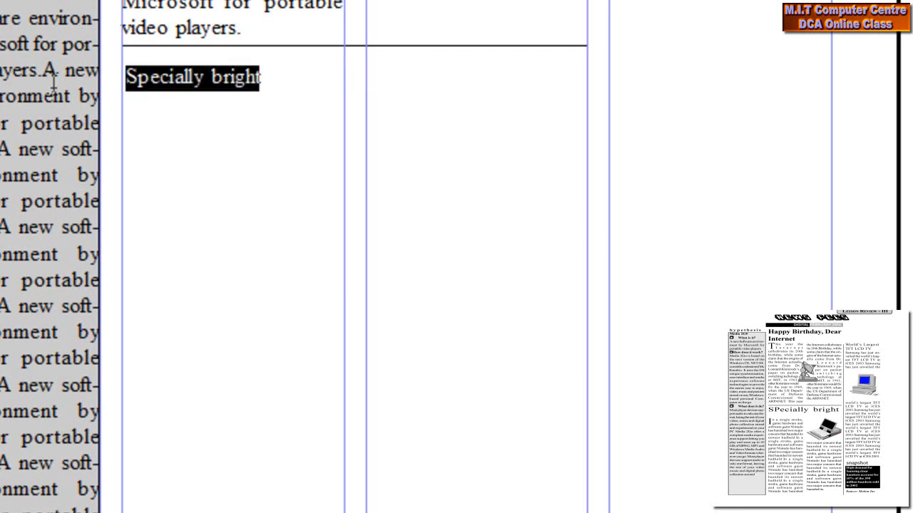
{"action": "key", "text": "ctrl+shift+period"}
{"action": "key", "text": "ctrl+shift+period"}
{"action": "key", "text": "ctrl+shift+period"}
{"action": "key", "text": "ctrl+shift+period"}
{"action": "key", "text": "ctrl+shift+period"}
{"action": "key", "text": "ctrl+shift+period"}
{"action": "key", "text": "ctrl+shift+period"}
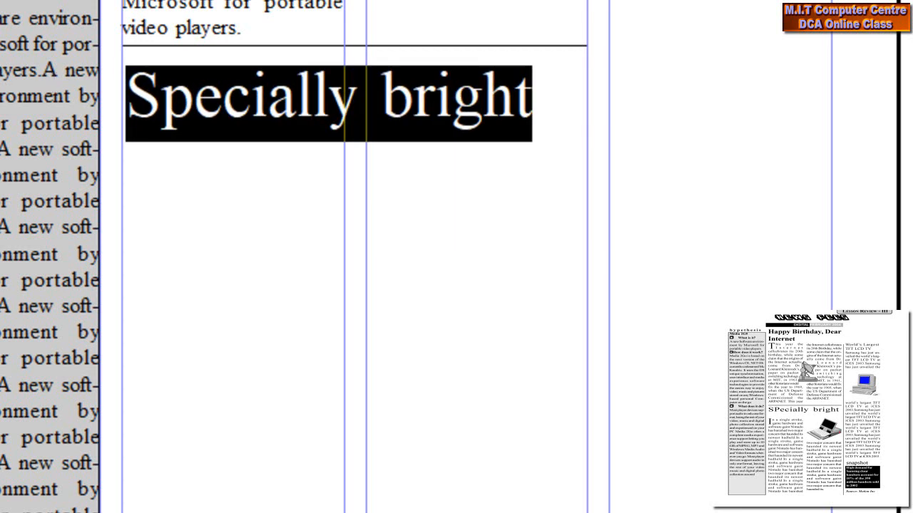
{"action": "left_click", "coordinate": [132, 179]}
{"action": "left_click", "coordinate": [127, 146]}
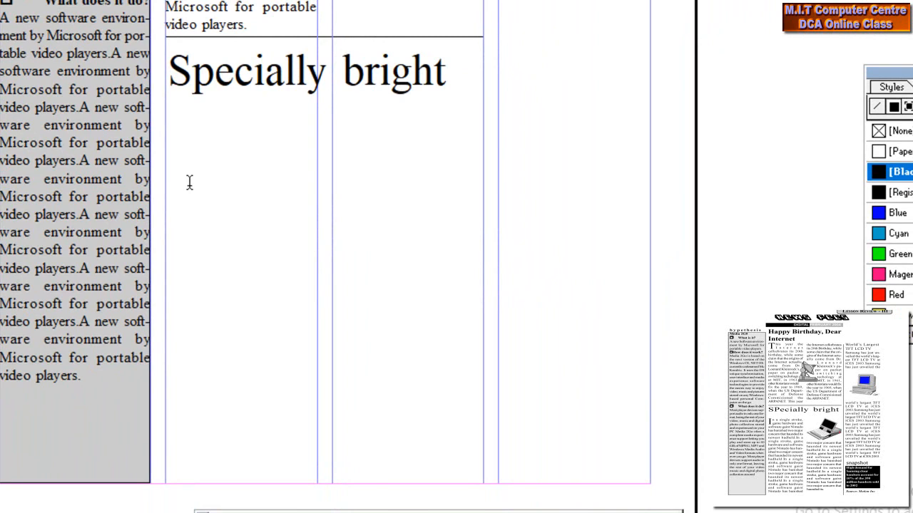
Fill the second column below "Specially bright" with seven copies of "A new software environment by Microsoft for portable video players."
{"action": "left_click", "coordinate": [176, 105]}
{"action": "type", "text": "A new software environment by Microsoft for portable video players."}
{"action": "type", "text": "A new software environment by Microsoft for portable video players."}
{"action": "key", "text": "ctrl+v"}
{"action": "key", "text": "ctrl+v"}
{"action": "key", "text": "ctrl+v"}
{"action": "key", "text": "ctrl+v"}
{"action": "type", "text": "A new software environment by Microsoft for portable video players."}
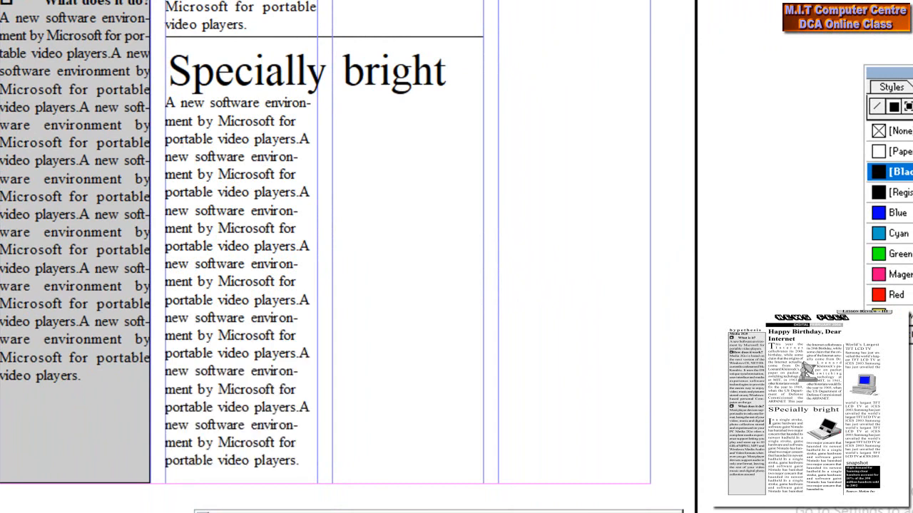
Add five copies of the same sentence in the lower third column, leaving a gap for a picture below "Specially bright"
{"action": "left_click", "coordinate": [332, 223]}
{"action": "key", "text": "ctrl+v"}
{"action": "key", "text": "ctrl+v"}
{"action": "key", "text": "ctrl+v"}
{"action": "key", "text": "ctrl+v"}
{"action": "type", "text": "A new software environment by Microsoft for portable video players."}
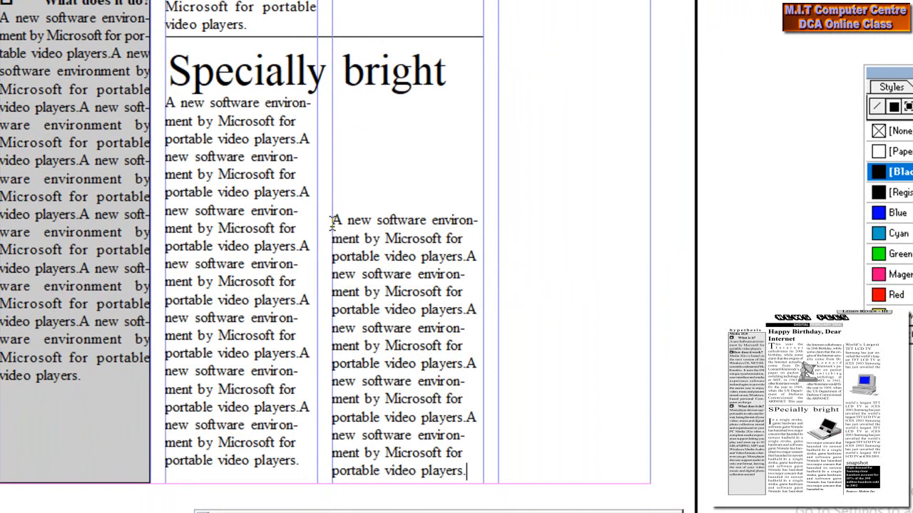
Justify the body text in both columns of the "Specially bright" article
{"action": "left_click_drag", "start_coordinate": [176, 102], "coordinate": [471, 467]}
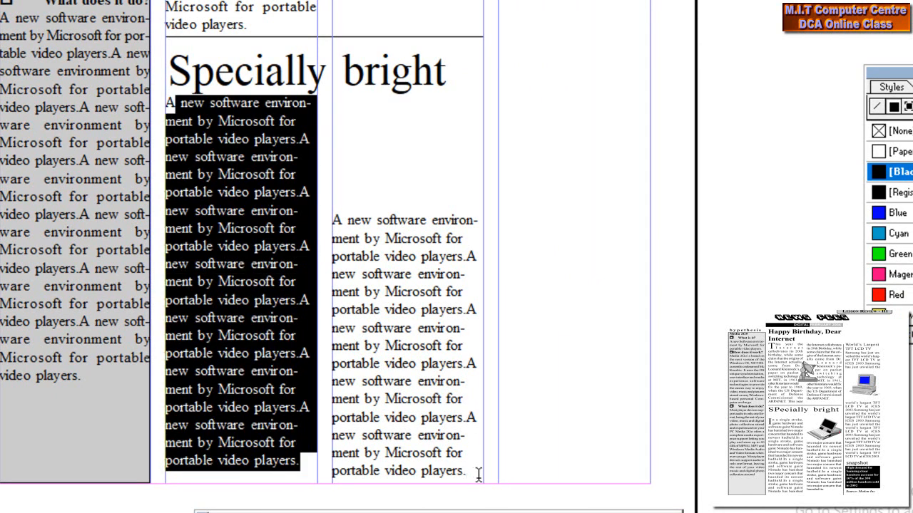
{"action": "key", "text": "ctrl+shift+j"}
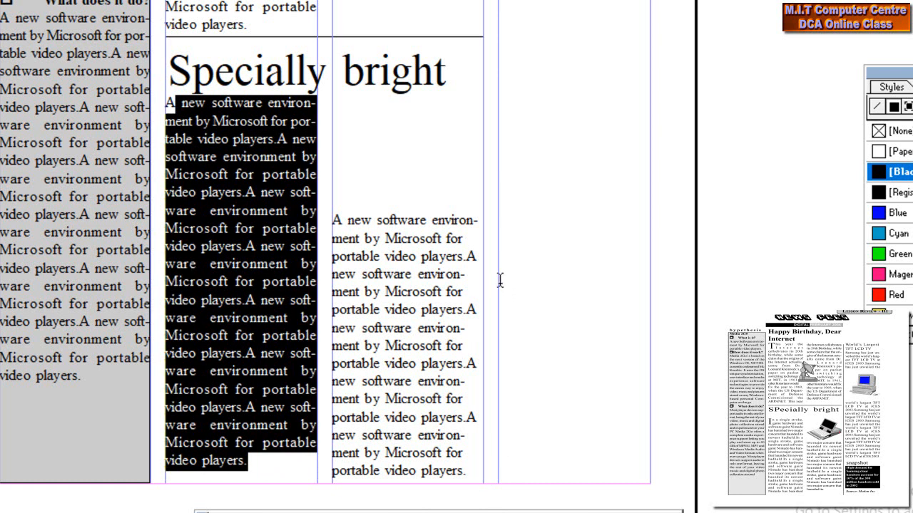
{"action": "left_click_drag", "start_coordinate": [333, 218], "coordinate": [517, 479]}
{"action": "key", "text": "ctrl+c"}
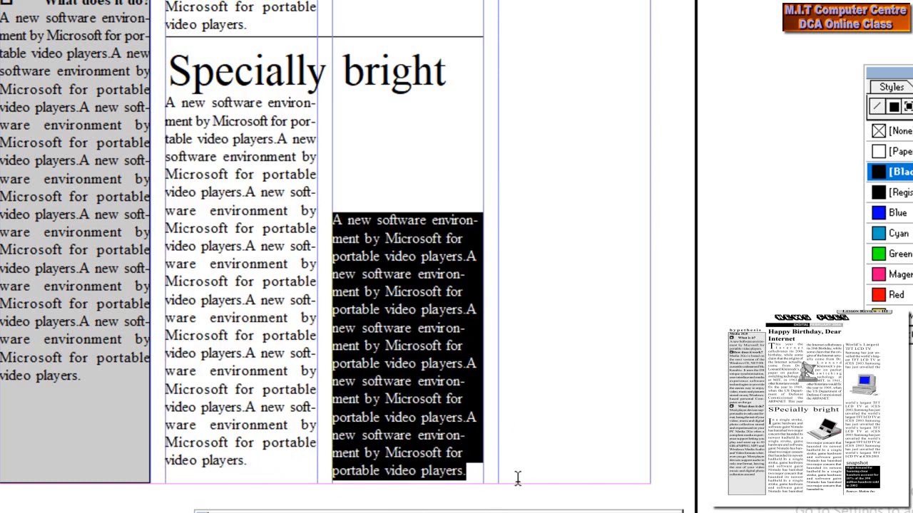
{"action": "key", "text": "ctrl+shift+j"}
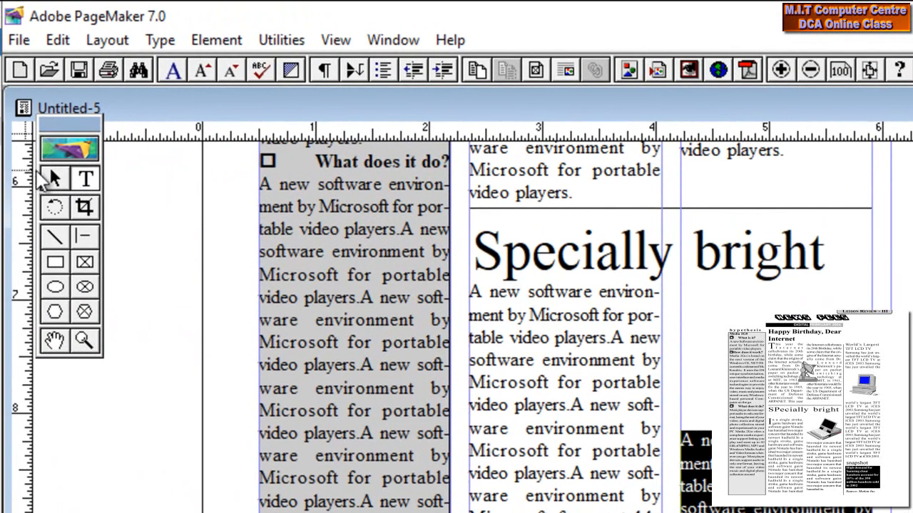
Place a photo in the third column's gap below the "Specially bright" headline, sized to the full column width
{"action": "left_click", "coordinate": [54, 178]}
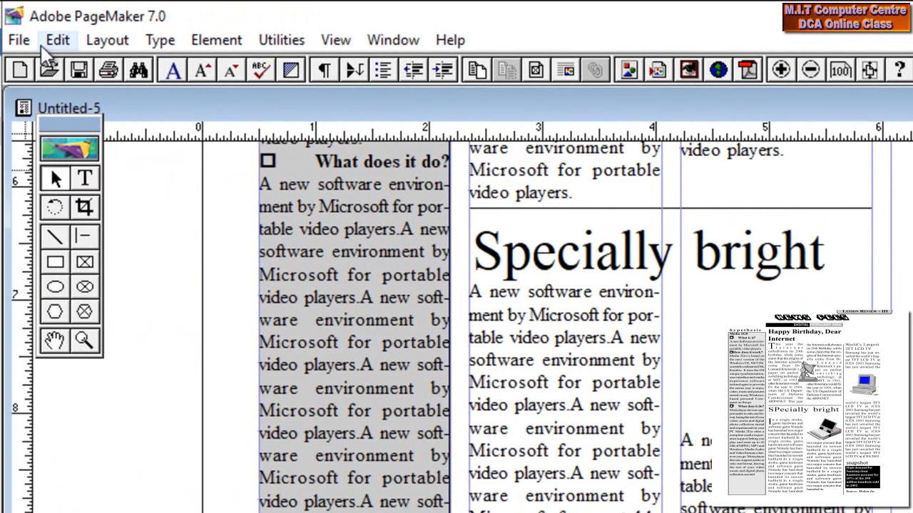
{"action": "left_click", "coordinate": [19, 40]}
{"action": "left_click", "coordinate": [72, 265]}
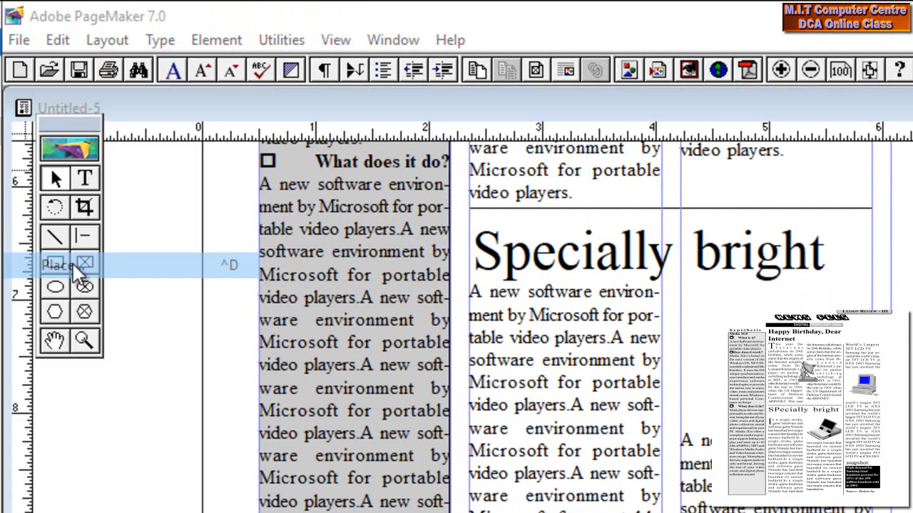
{"action": "left_click", "coordinate": [313, 192]}
{"action": "left_click", "coordinate": [435, 308]}
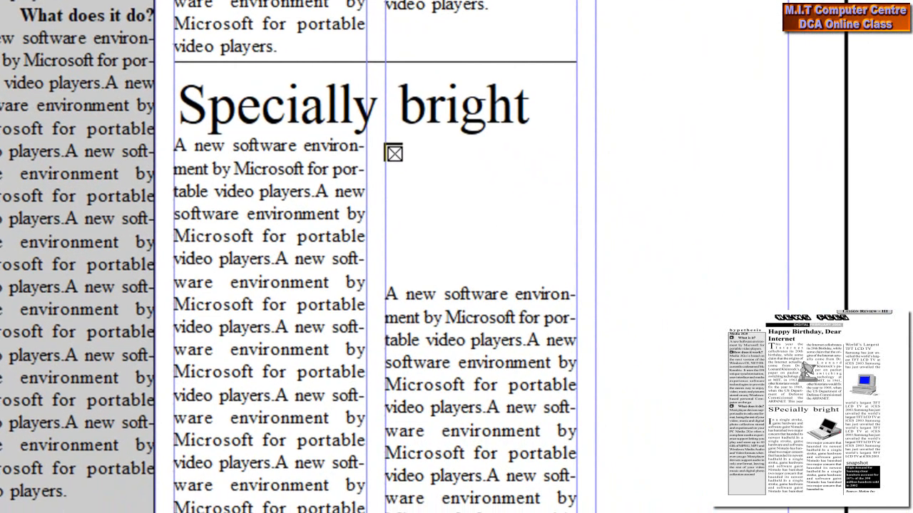
{"action": "left_click_drag", "start_coordinate": [385, 144], "coordinate": [577, 276]}
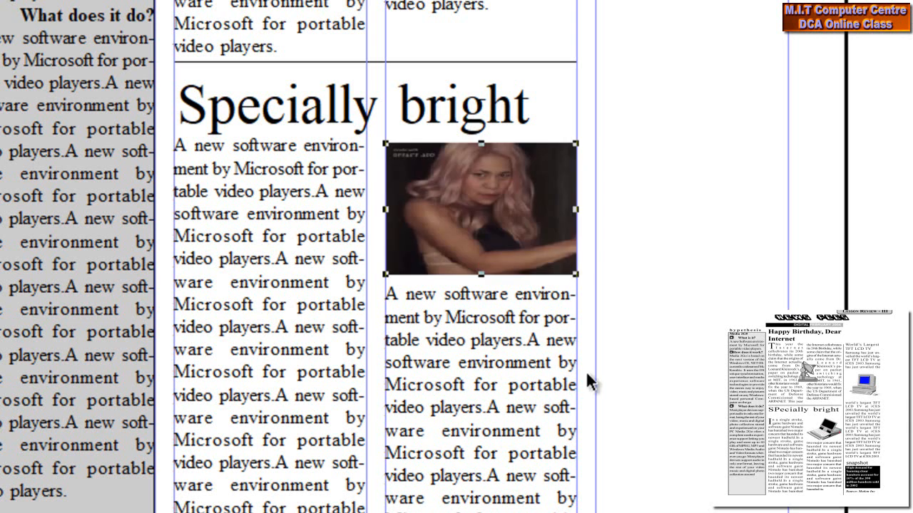
{"action": "left_click", "coordinate": [623, 374]}
Start the fourth column level with the article text, using two copies of "A new software environment by Microsoft for portable video players."
{"action": "scroll", "coordinate": [642, 218], "scroll_direction": "up", "scroll_amount": 10}
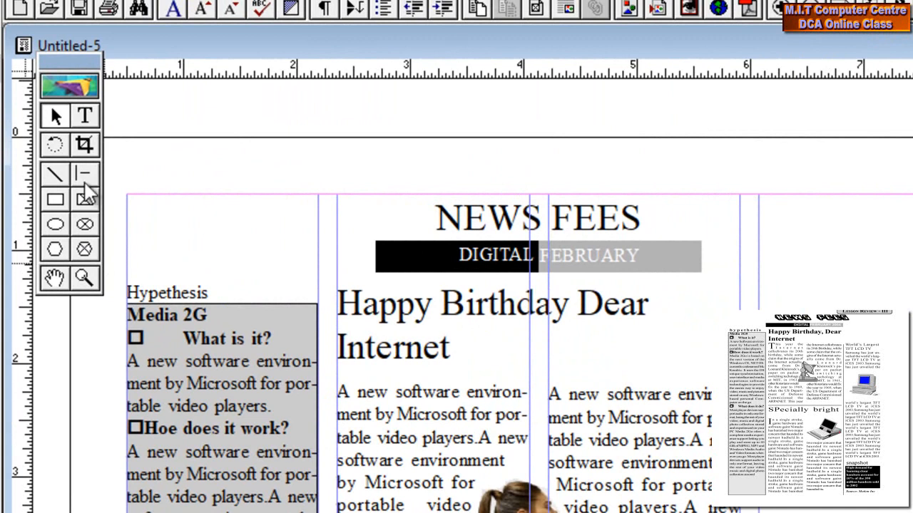
{"action": "left_click", "coordinate": [84, 116]}
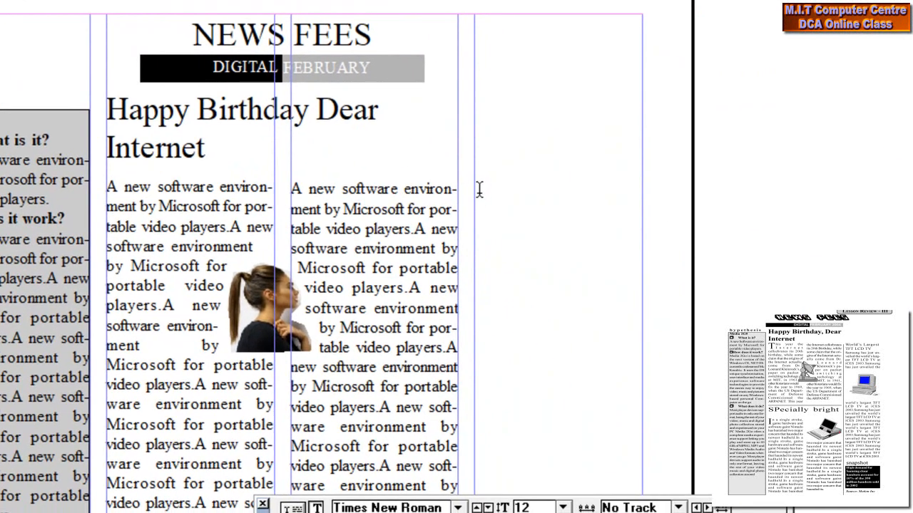
{"action": "type", "text": "A new software environment by Microsoft for portable video players."}
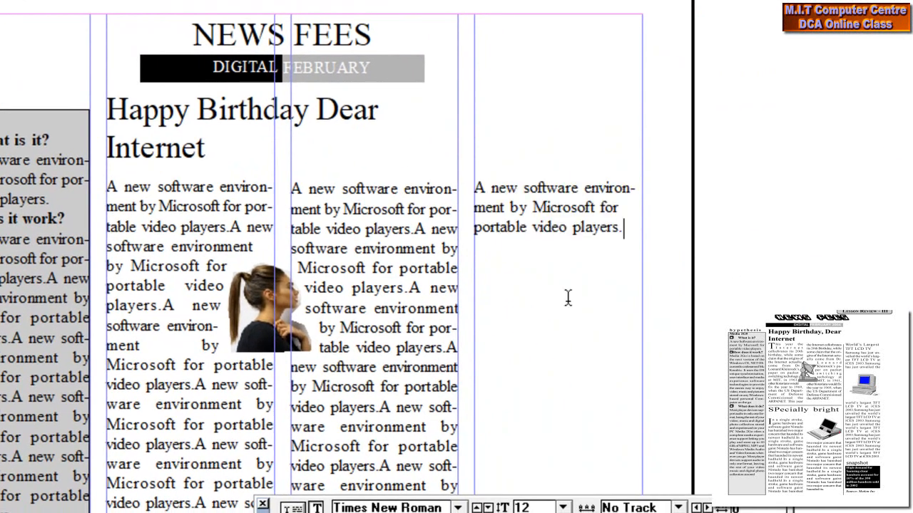
{"action": "type", "text": "A new software environment by Microsoft for portable video players."}
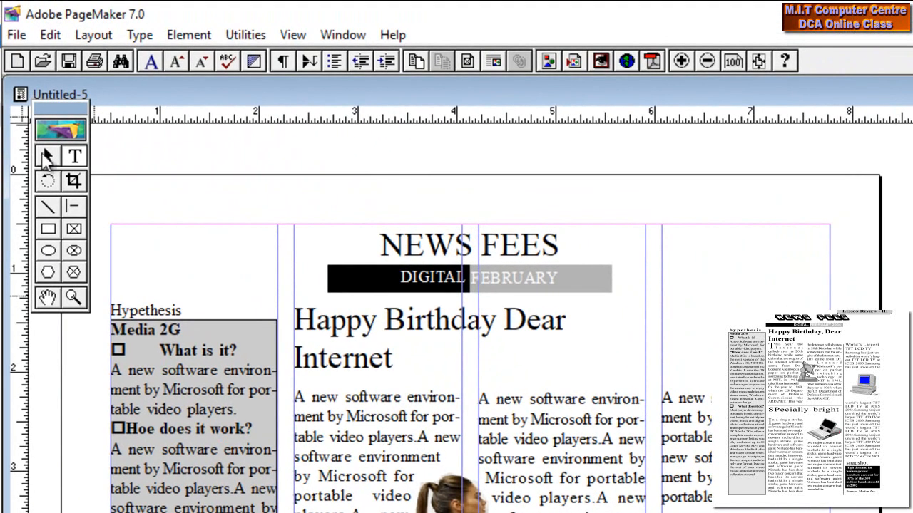
Place the "Light-Brown-Str..." photo below the fourth column's text, sized to the full column width
{"action": "left_click", "coordinate": [45, 155]}
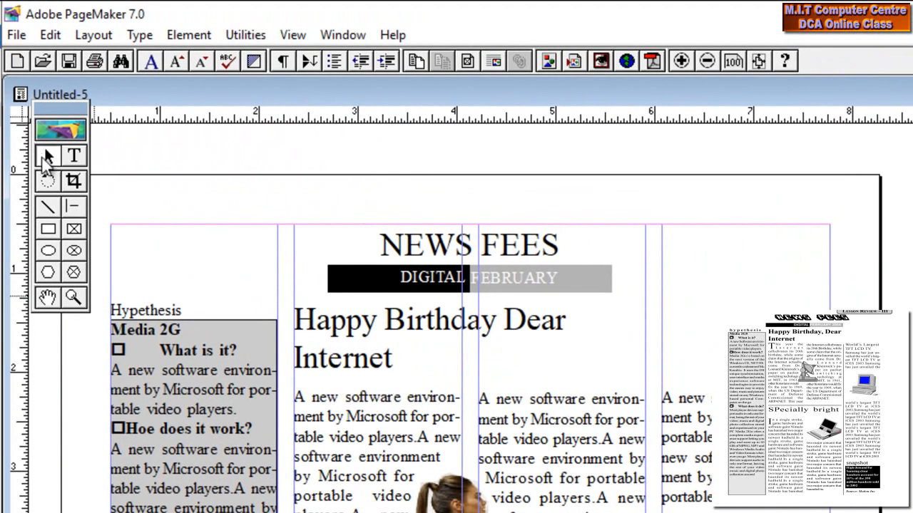
{"action": "left_click", "coordinate": [18, 36]}
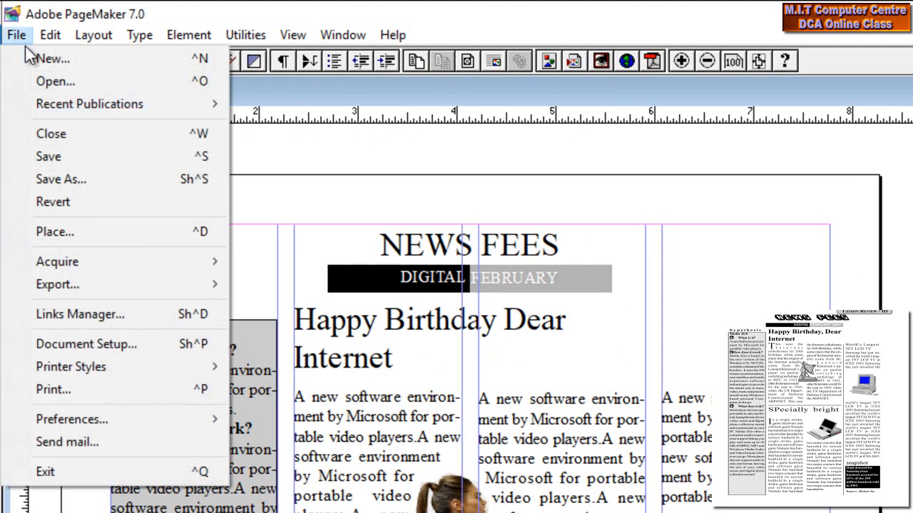
{"action": "left_click", "coordinate": [60, 230]}
{"action": "left_click_drag", "start_coordinate": [425, 135], "coordinate": [418, 267]}
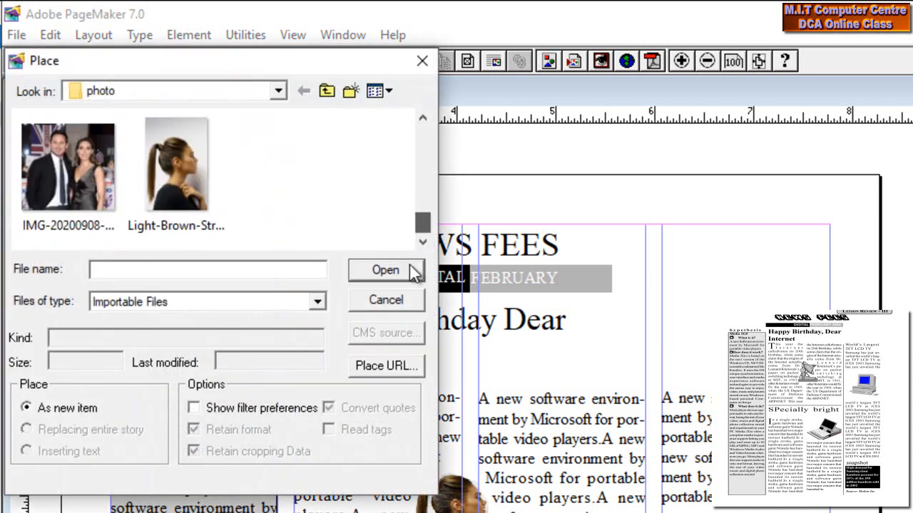
{"action": "left_click", "coordinate": [193, 184]}
{"action": "left_click", "coordinate": [386, 270]}
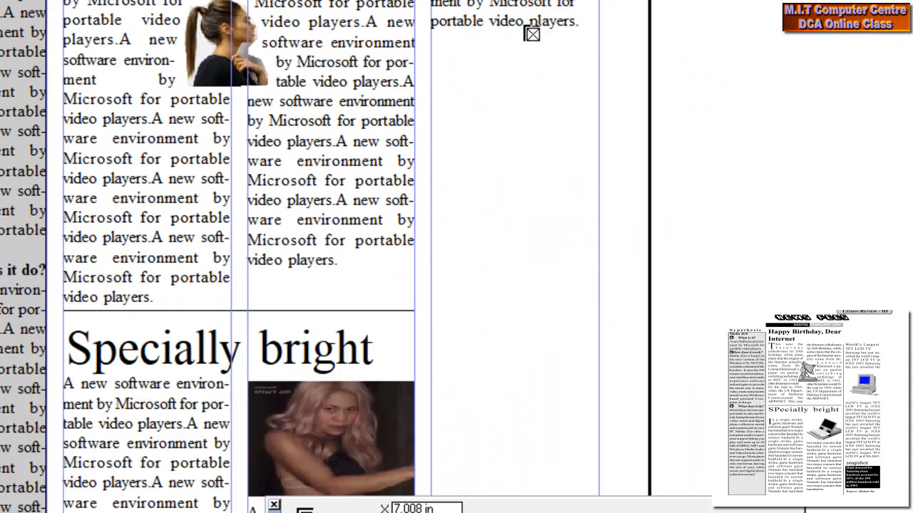
{"action": "left_click_drag", "start_coordinate": [431, 33], "coordinate": [599, 158]}
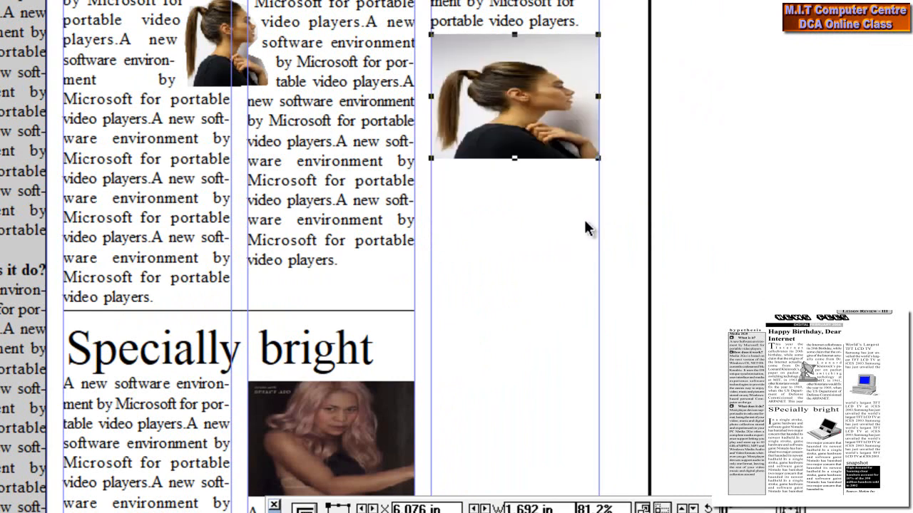
Fill the fourth column below the photo with repeated copies of the sentence, leaving space for a box at the foot
{"action": "key", "text": "t"}
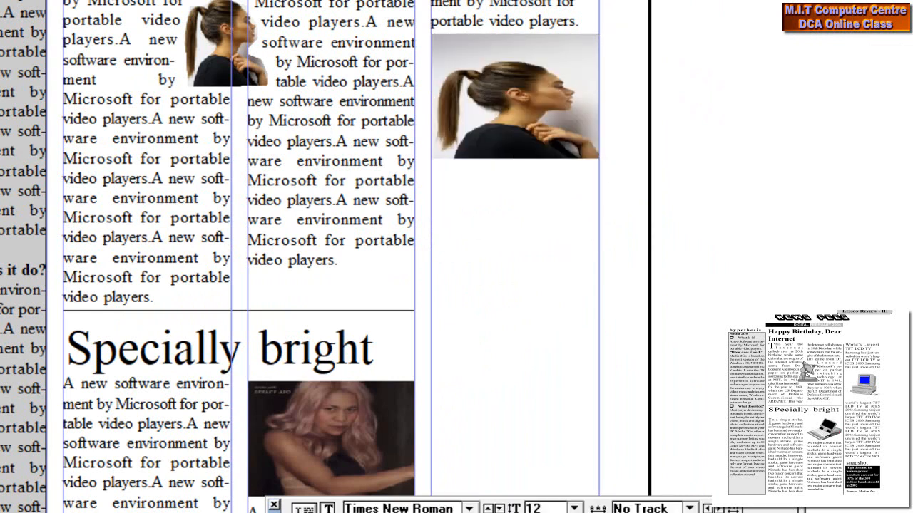
{"action": "left_click", "coordinate": [431, 180]}
{"action": "key", "text": "ctrl+v"}
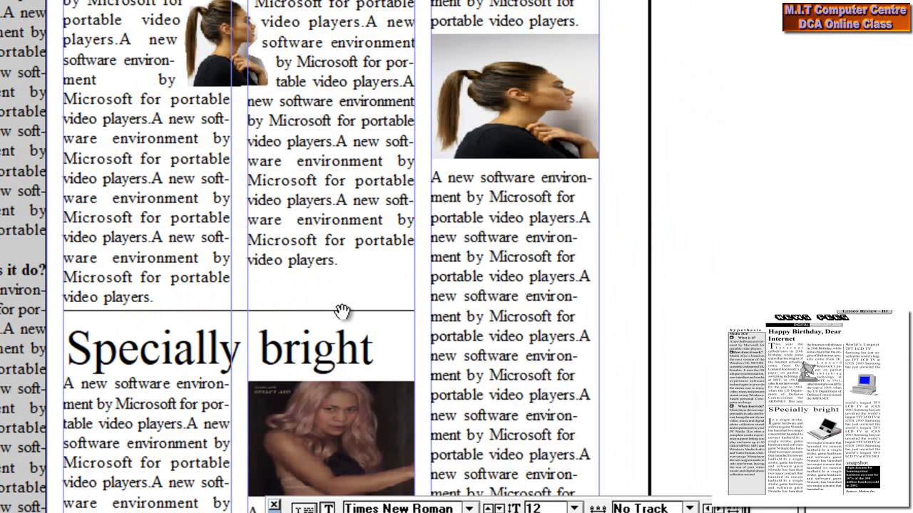
{"action": "left_click_drag", "start_coordinate": [342, 309], "coordinate": [304, 17]}
{"action": "left_click_drag", "start_coordinate": [372, 160], "coordinate": [334, 4]}
{"action": "key", "text": "ctrl+v"}
{"action": "key", "text": "ctrl+v"}
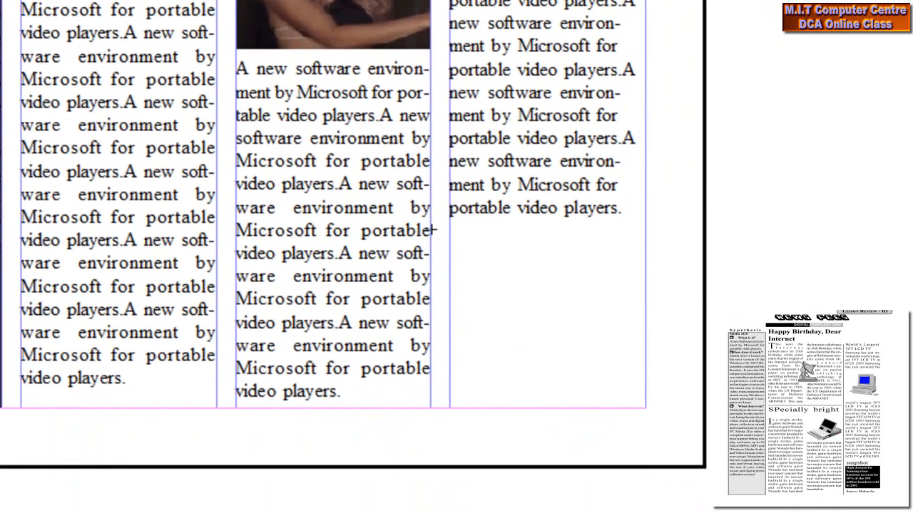
Draw a black-filled box below the fourth column's text and overlay it with two copies of the sentence in white
{"action": "left_click_drag", "start_coordinate": [451, 232], "coordinate": [644, 379]}
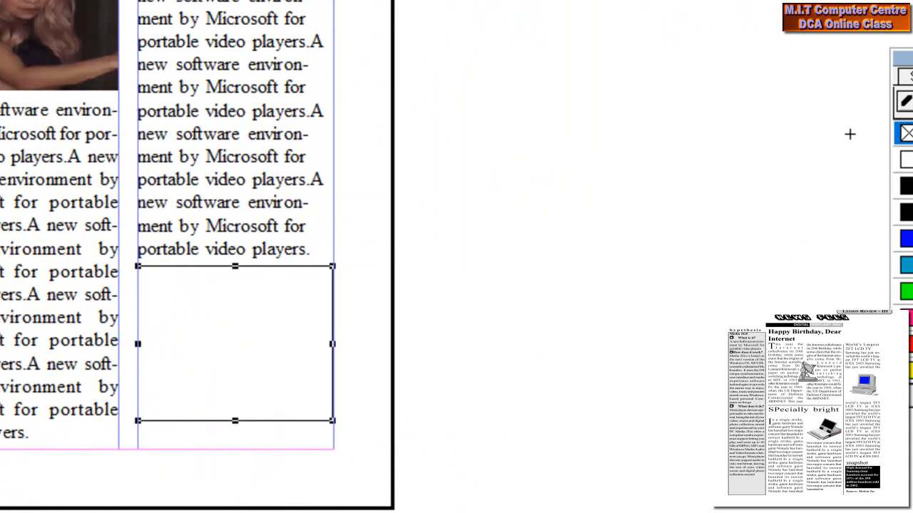
{"action": "left_click", "coordinate": [690, 218]}
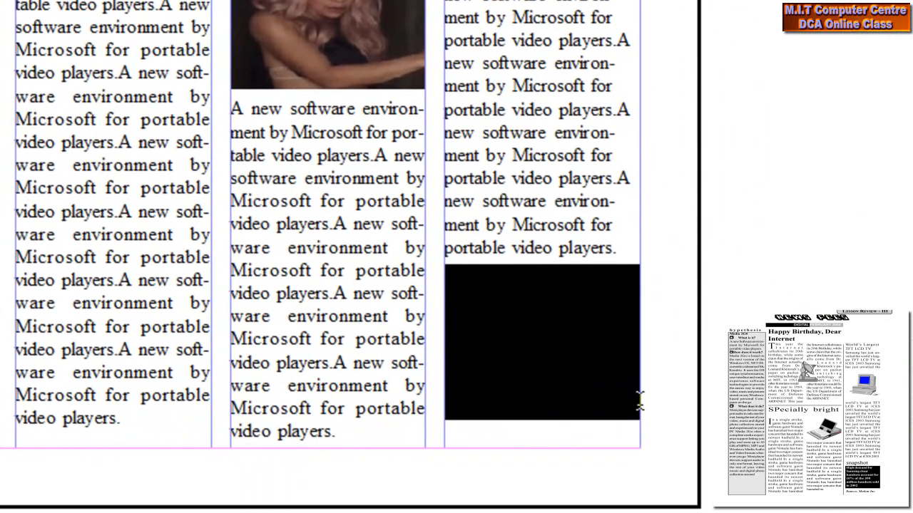
{"action": "left_click_drag", "start_coordinate": [639, 412], "coordinate": [439, 262]}
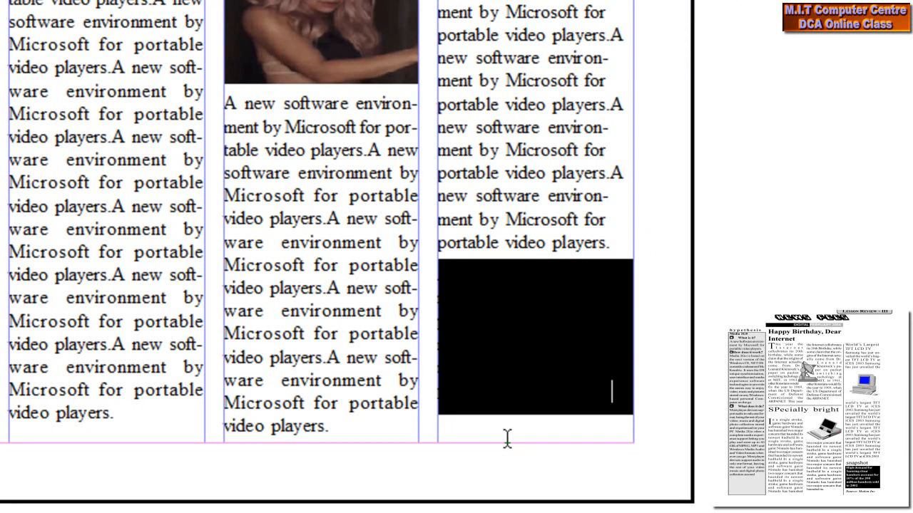
{"action": "left_click_drag", "start_coordinate": [619, 394], "coordinate": [442, 262]}
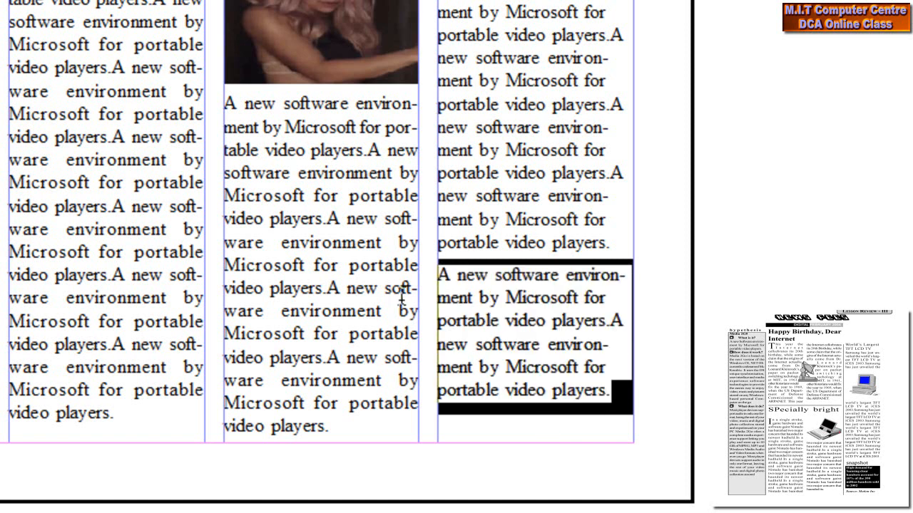
Add the source line "Source: Motion inc" below the black box in the fourth column
{"action": "left_click", "coordinate": [479, 431]}
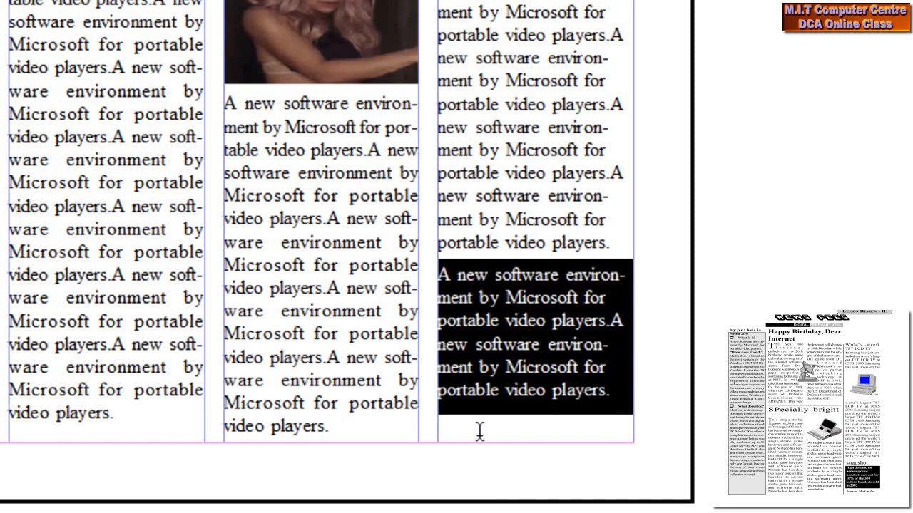
{"action": "type", "text": "Source"}
{"action": "type", "text": ": Motion I"}
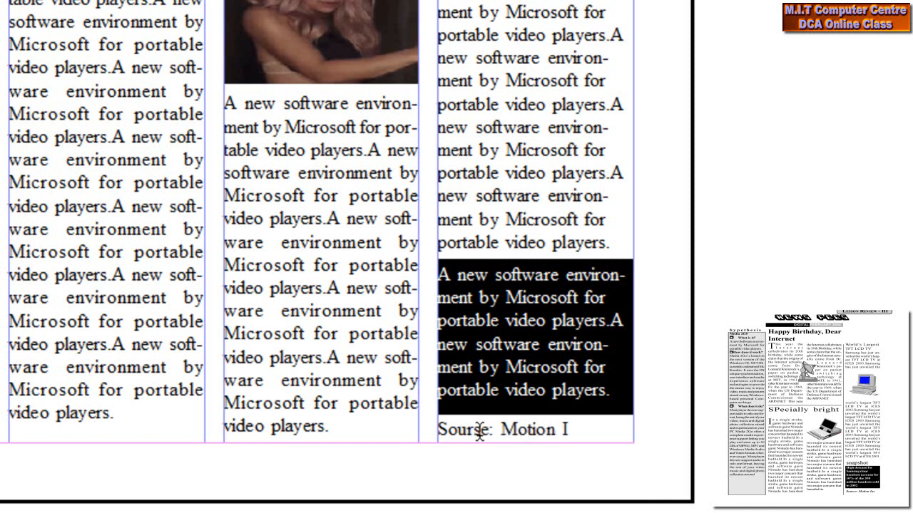
{"action": "key", "text": "BackSpace"}
{"action": "type", "text": "inc"}
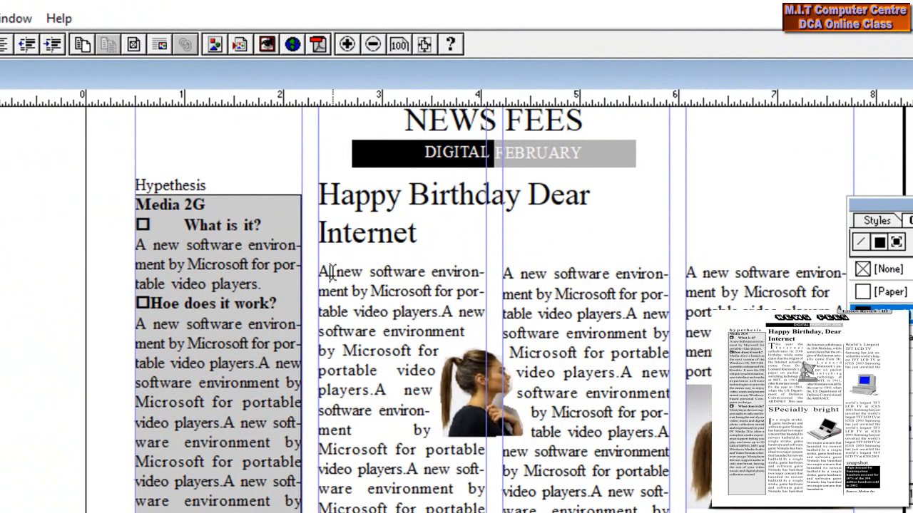
Apply a two-line drop cap to the first letter of the "Happy Birthday Dear Internet" article
{"action": "left_click_drag", "start_coordinate": [431, 188], "coordinate": [419, 188]}
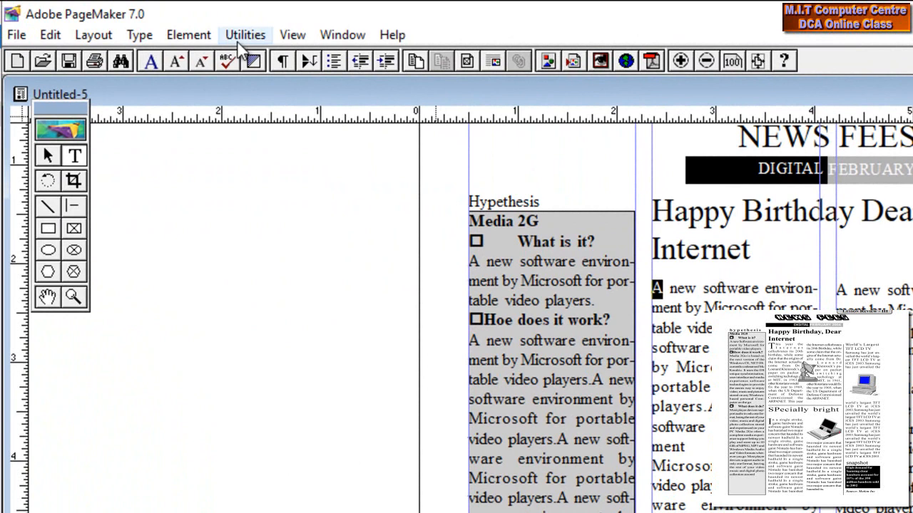
{"action": "left_click", "coordinate": [243, 35]}
{"action": "mouse_move", "coordinate": [248, 63]}
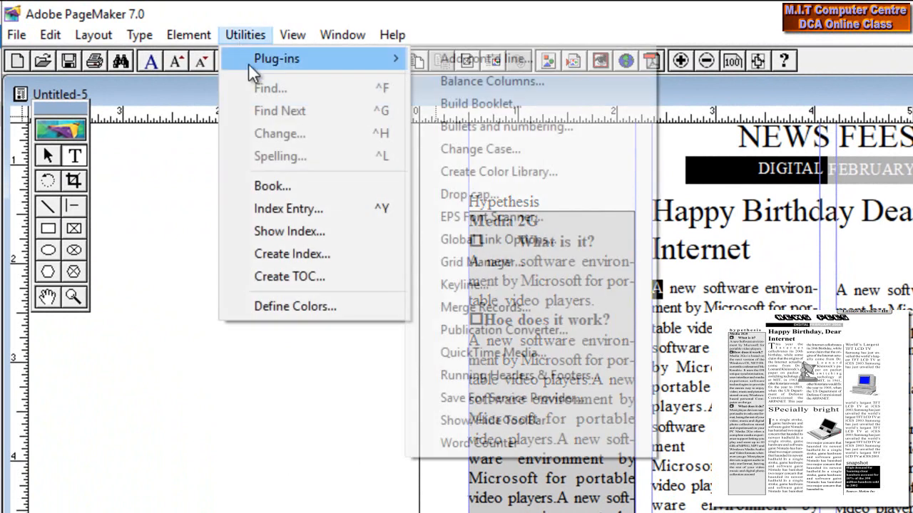
{"action": "left_click", "coordinate": [428, 194]}
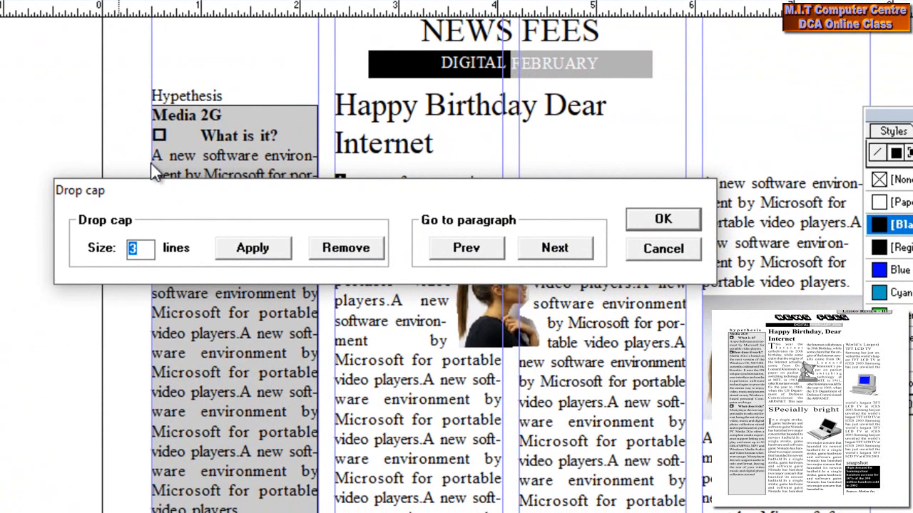
{"action": "type", "text": "2"}
{"action": "left_click", "coordinate": [260, 248]}
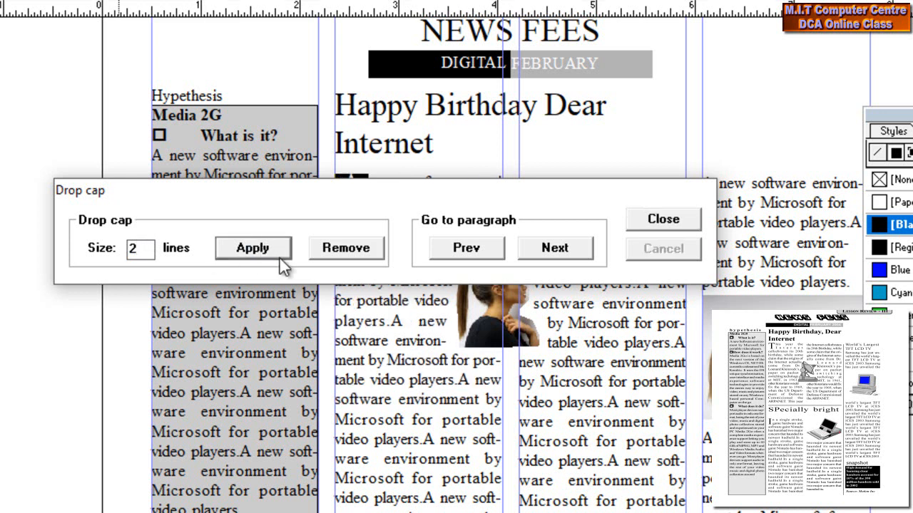
{"action": "left_click", "coordinate": [650, 214]}
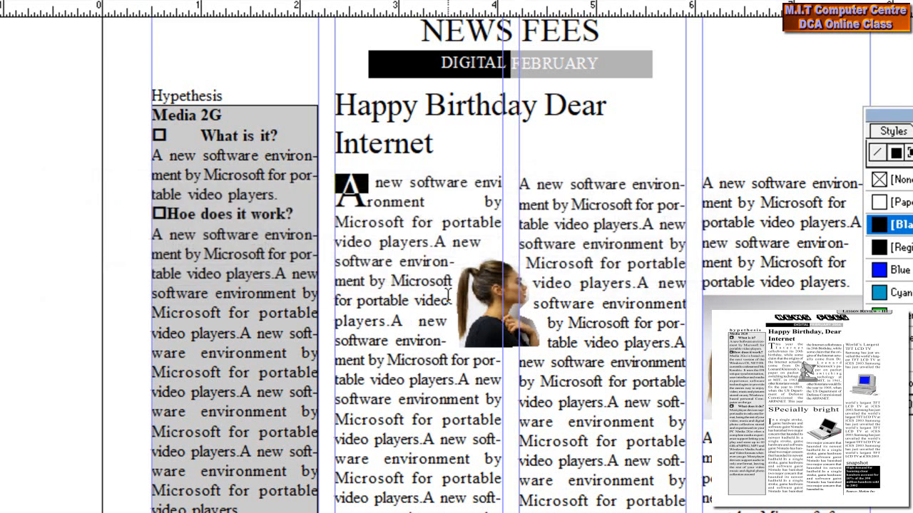
Apply a two-line drop cap to the first letter of the "Specially bright" article
{"action": "scroll", "coordinate": [450, 164], "scroll_direction": "down", "scroll_amount": 5}
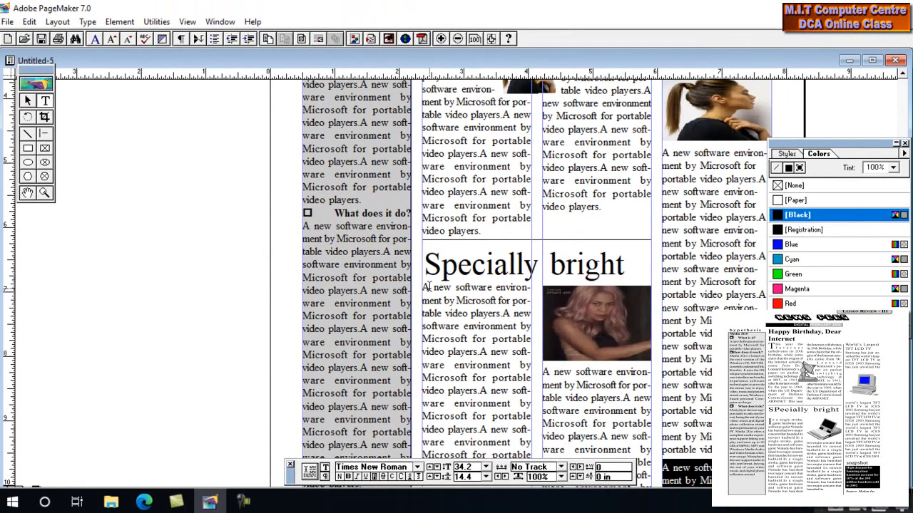
{"action": "left_click_drag", "start_coordinate": [336, 341], "coordinate": [347, 341]}
{"action": "left_click", "coordinate": [159, 22]}
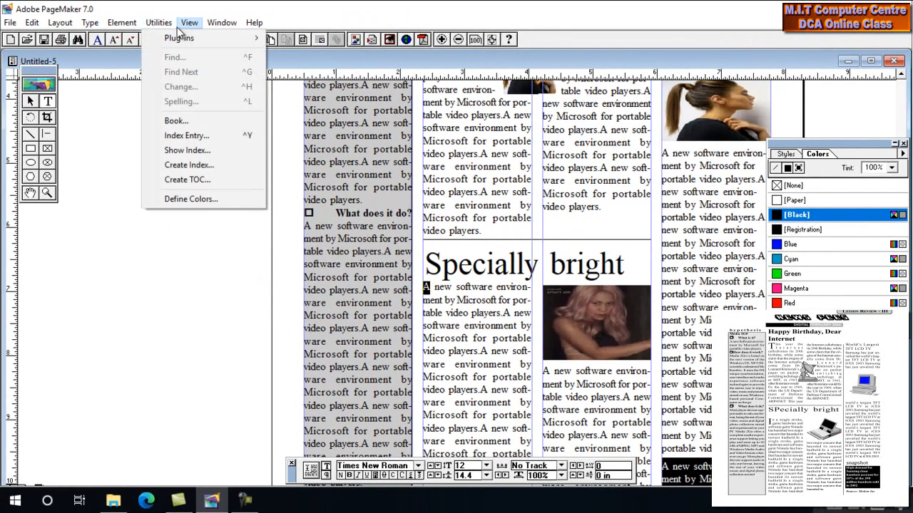
{"action": "mouse_move", "coordinate": [159, 40]}
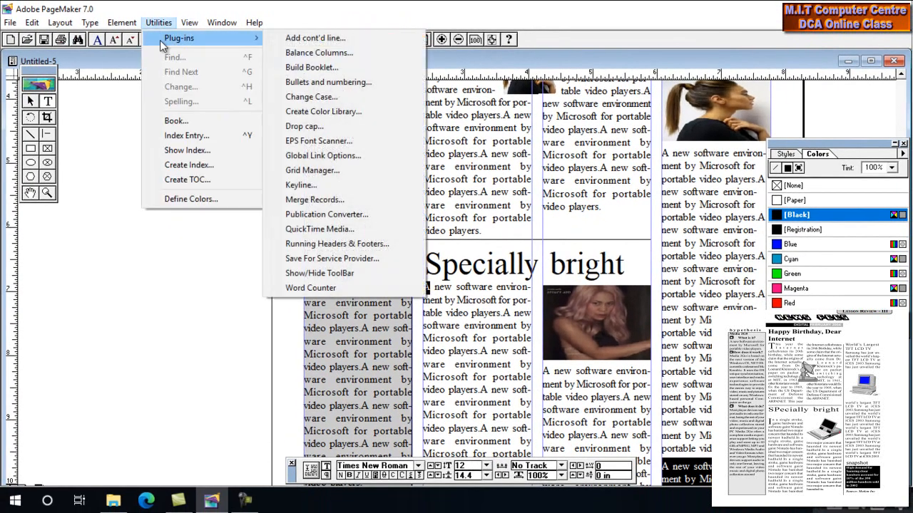
{"action": "left_click", "coordinate": [282, 127]}
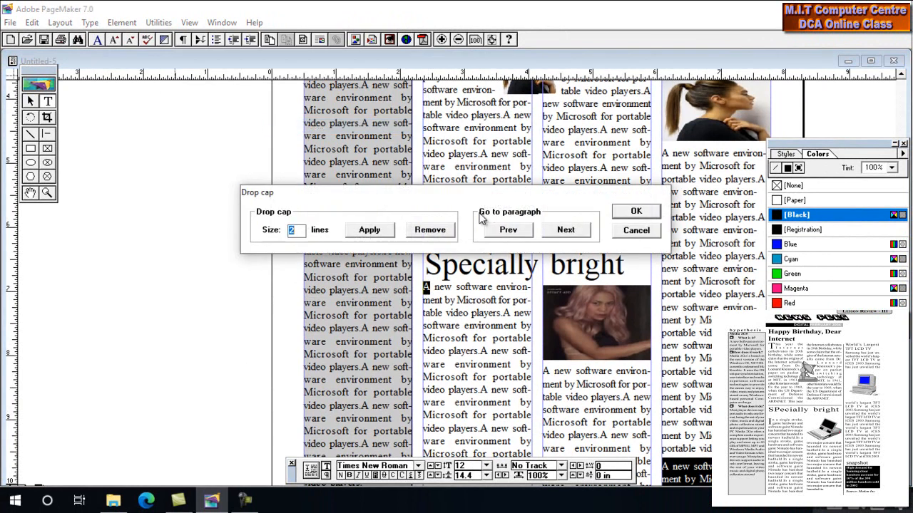
{"action": "left_click", "coordinate": [633, 214]}
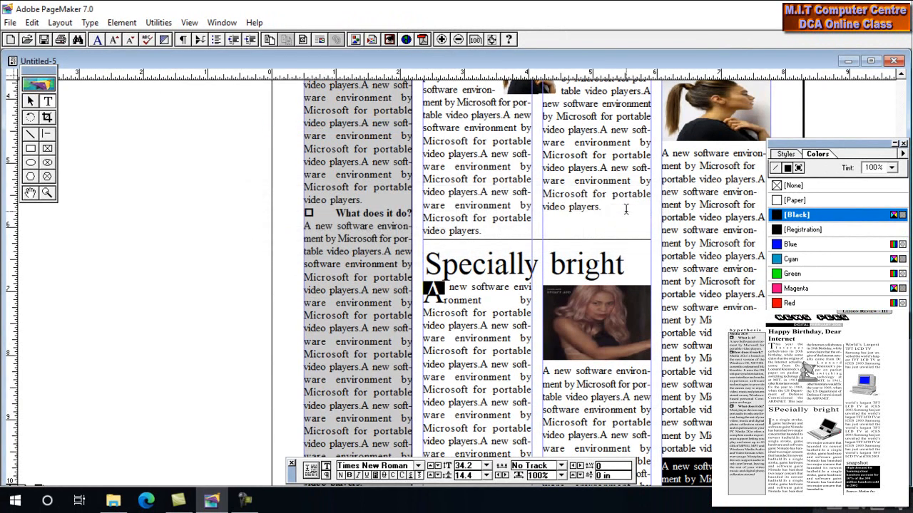
{"action": "left_click", "coordinate": [509, 325]}
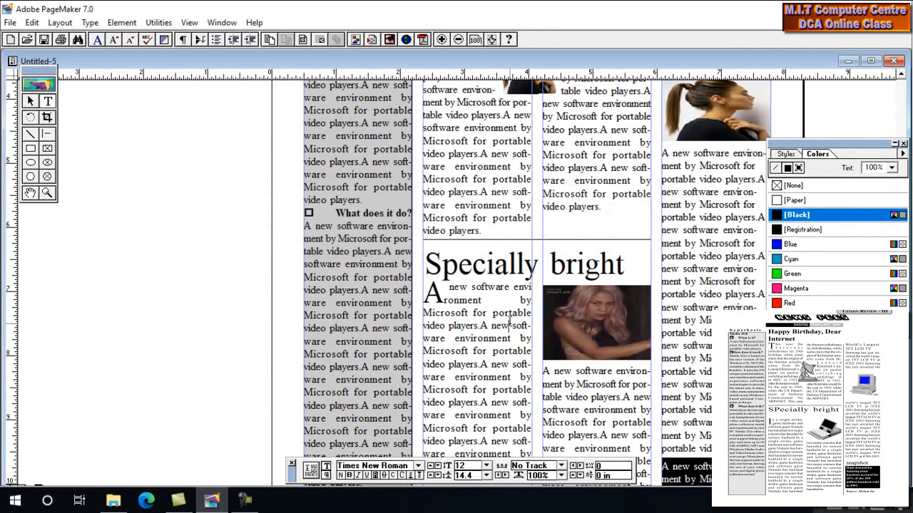
{"action": "left_click_drag", "start_coordinate": [465, 244], "coordinate": [392, 314]}
{"action": "left_click_drag", "start_coordinate": [428, 161], "coordinate": [341, 278]}
{"action": "scroll", "coordinate": [365, 246], "scroll_direction": "down", "scroll_amount": 5}
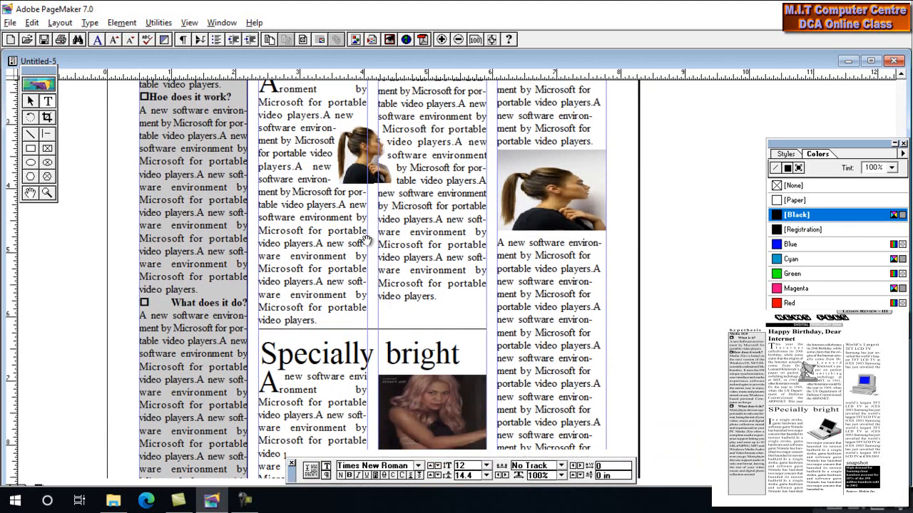